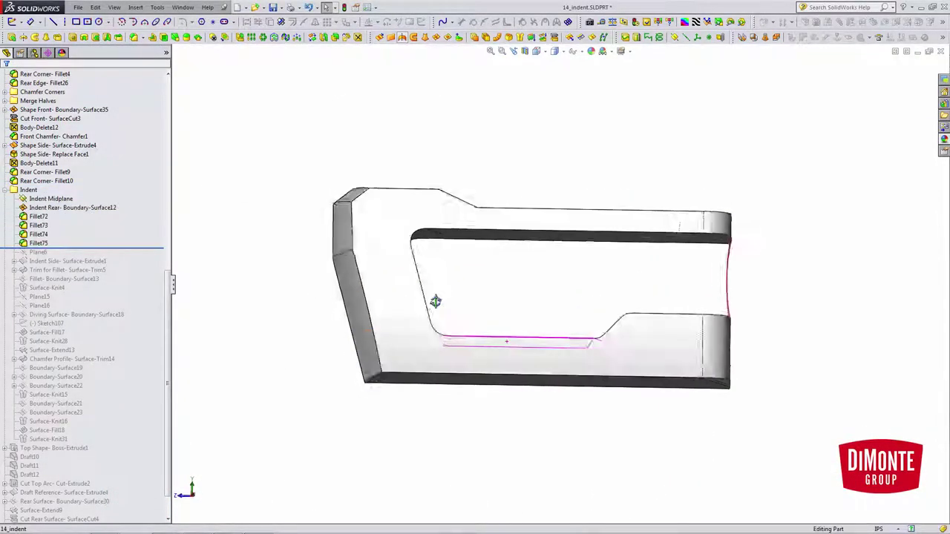
Inspect the side opening's inner walls, floor and corner fillets from several angles.
{"action": "middle_click_drag", "start_coordinate": [436, 302], "coordinate": [464, 242]}
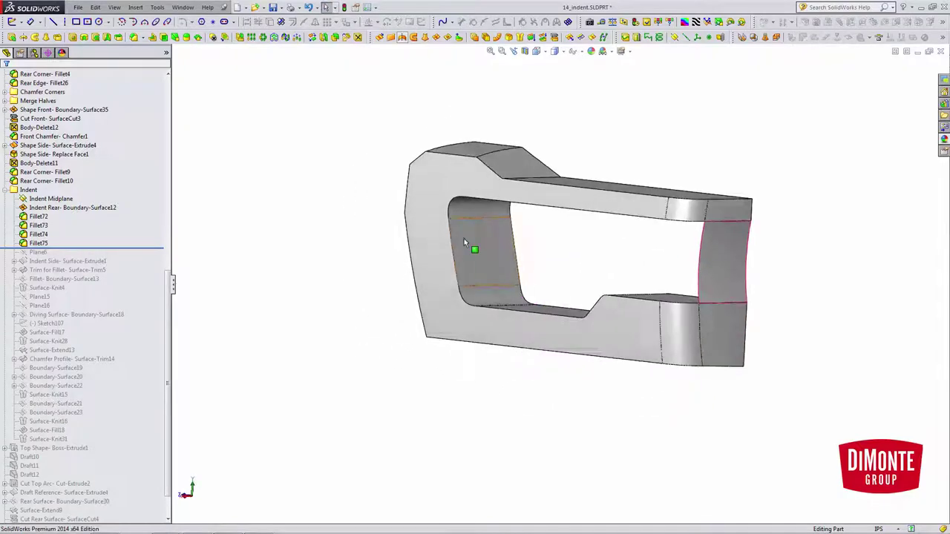
{"action": "left_click", "coordinate": [465, 207]}
{"action": "left_click", "coordinate": [504, 295]}
{"action": "middle_click_drag", "start_coordinate": [504, 296], "coordinate": [581, 317]}
{"action": "left_click", "coordinate": [563, 276]}
{"action": "mouse_move", "coordinate": [564, 276]}
{"action": "middle_mouse_down"}
{"action": "mouse_move", "coordinate": [542, 274]}
{"action": "mouse_move", "coordinate": [569, 273]}
{"action": "middle_mouse_up"}
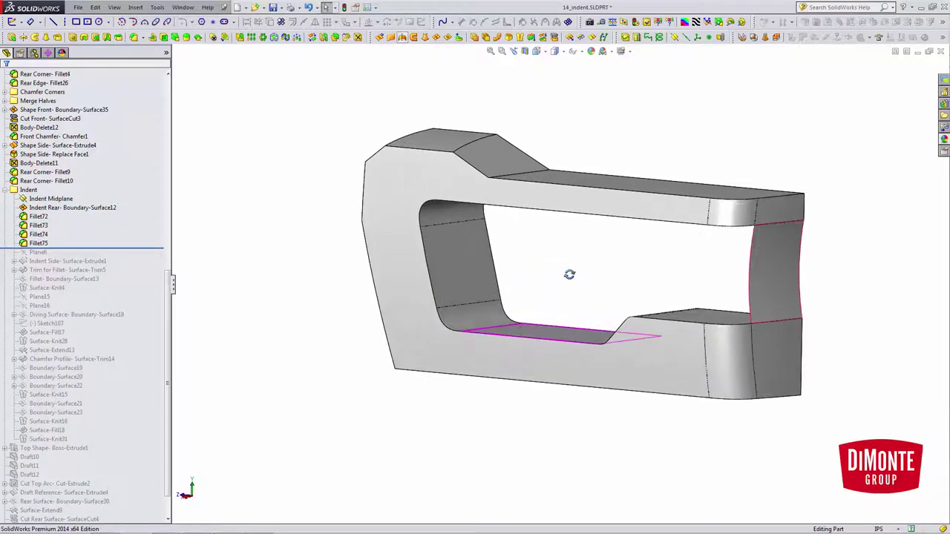
{"action": "left_click", "coordinate": [448, 221]}
{"action": "middle_click_drag", "start_coordinate": [502, 328], "coordinate": [551, 420]}
{"action": "left_click", "coordinate": [551, 420]}
Review the definition of the opening's lower front corner fillet, Fillet73, and close it without changes.
{"action": "middle_click_drag", "start_coordinate": [443, 318], "coordinate": [433, 322]}
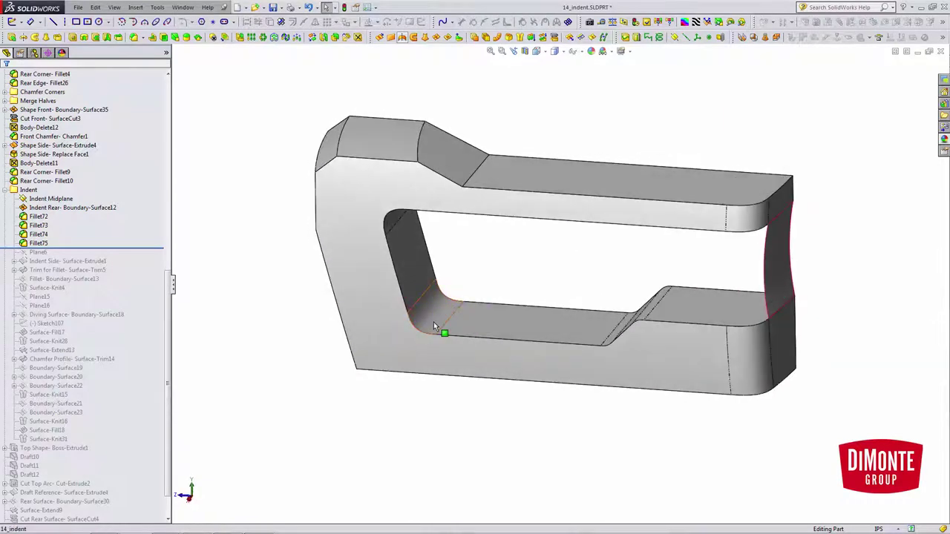
{"action": "left_click", "coordinate": [434, 326]}
{"action": "left_click", "coordinate": [474, 278]}
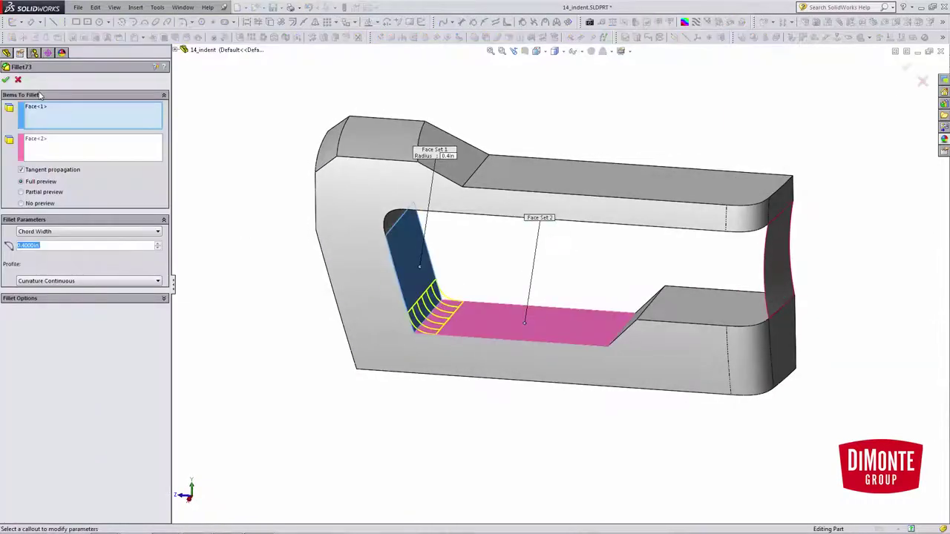
{"action": "left_click", "coordinate": [17, 80]}
Review the definition of the rear indent surface, Indent Rear- Boundary-Surface12, including its boundary edges and tangency, and close it.
{"action": "middle_click_drag", "start_coordinate": [583, 313], "coordinate": [544, 297]}
{"action": "scroll", "coordinate": [744, 293], "scroll_direction": "down", "scroll_amount": 2}
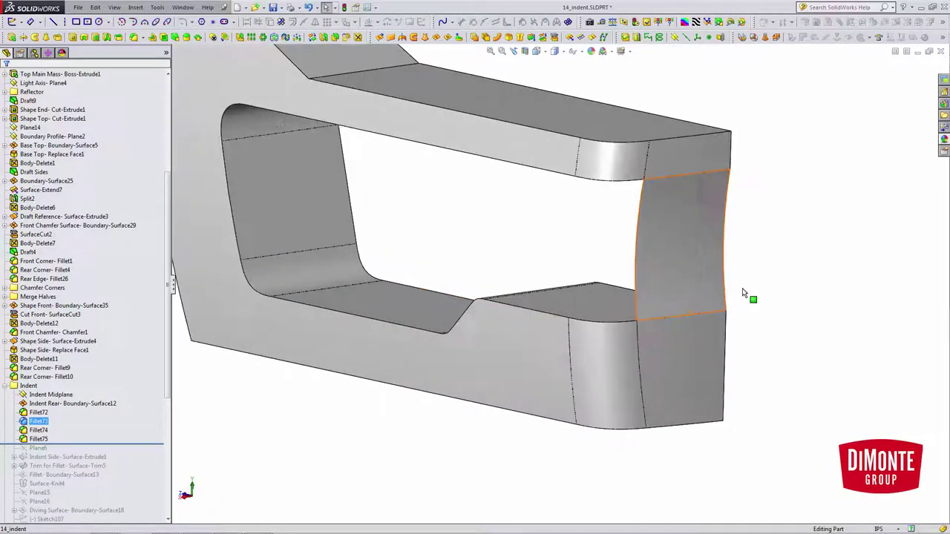
{"action": "left_click", "coordinate": [705, 275]}
{"action": "left_click", "coordinate": [722, 229]}
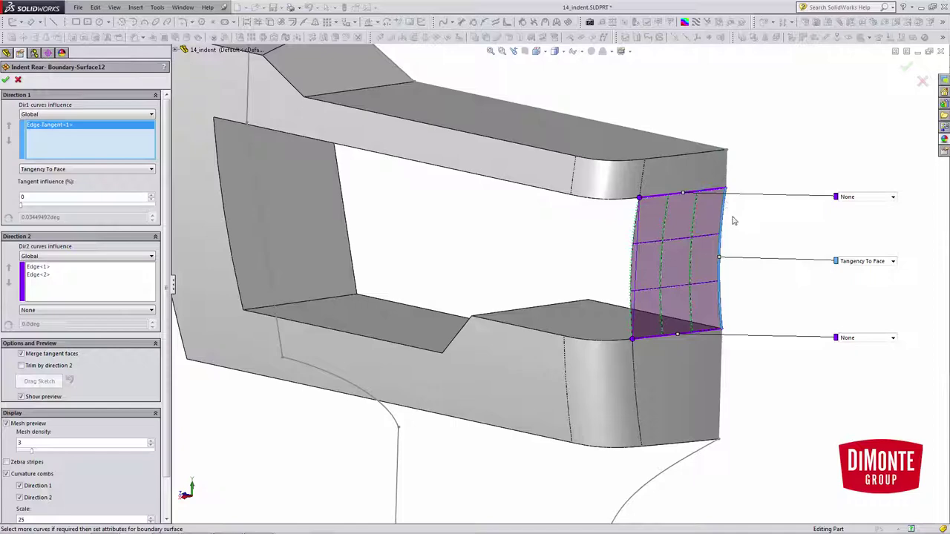
{"action": "scroll", "coordinate": [721, 267], "scroll_direction": "up", "scroll_amount": 1}
{"action": "middle_click_drag", "start_coordinate": [723, 268], "coordinate": [693, 260]}
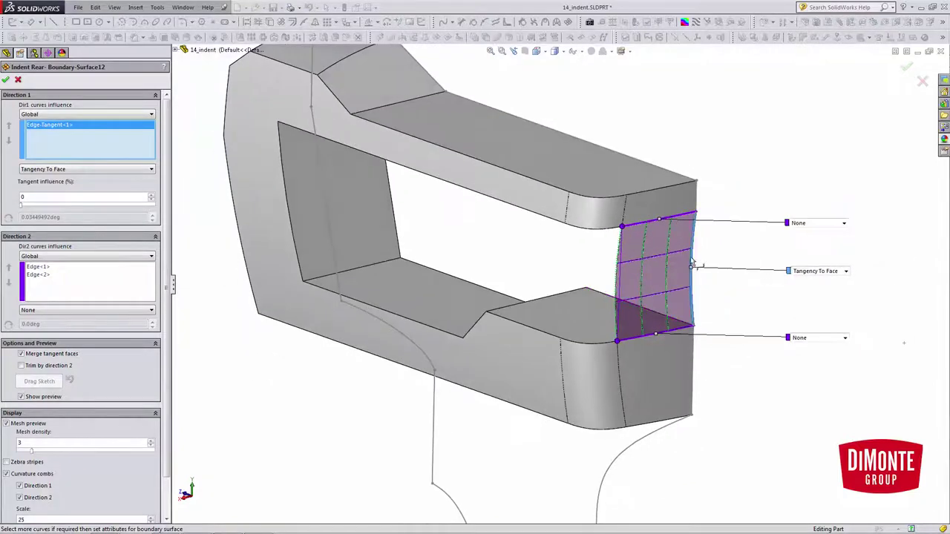
{"action": "left_click", "coordinate": [8, 78]}
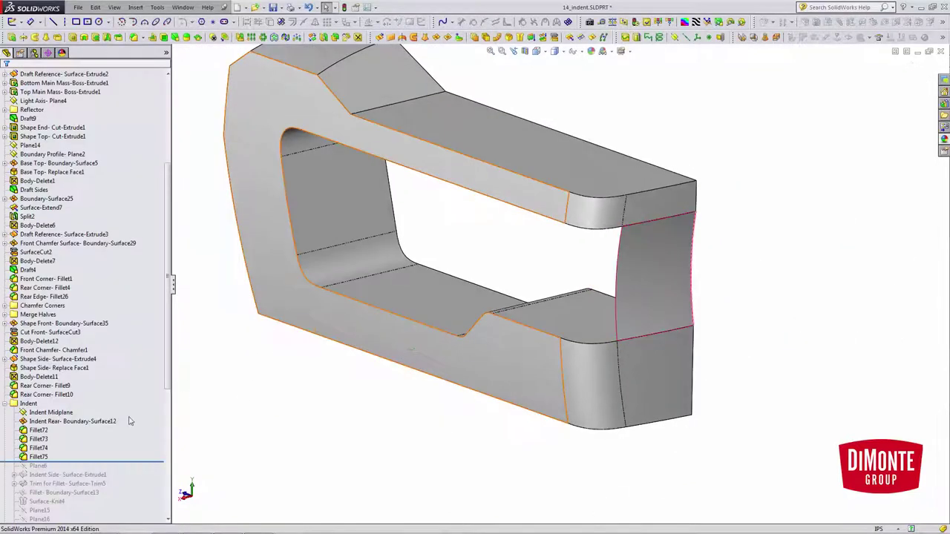
Review the two face references that define the Indent Midplane, and close its definition without changes.
{"action": "scroll", "coordinate": [105, 423], "scroll_direction": "down", "scroll_amount": 2}
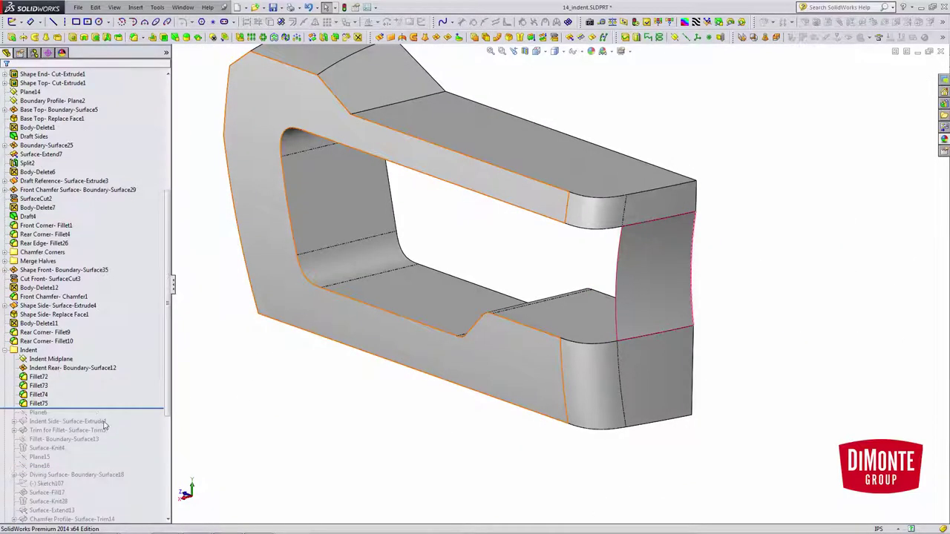
{"action": "left_click", "coordinate": [58, 360]}
{"action": "middle_click_drag", "start_coordinate": [323, 374], "coordinate": [343, 341]}
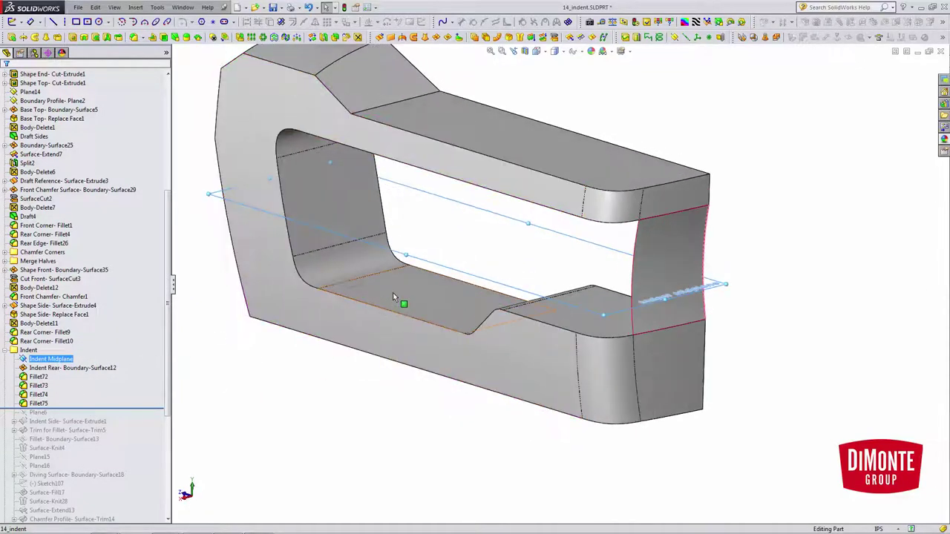
{"action": "right_click", "coordinate": [50, 359]}
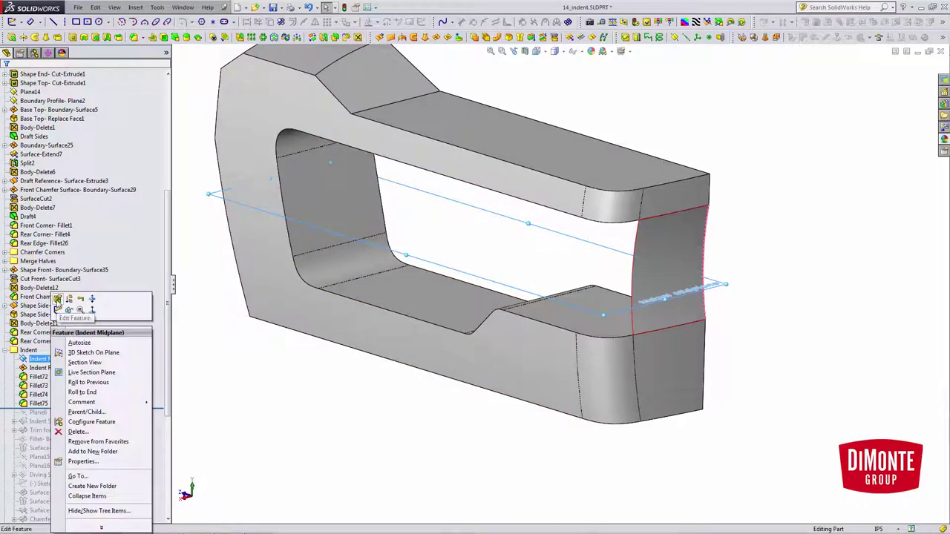
{"action": "left_click", "coordinate": [58, 299]}
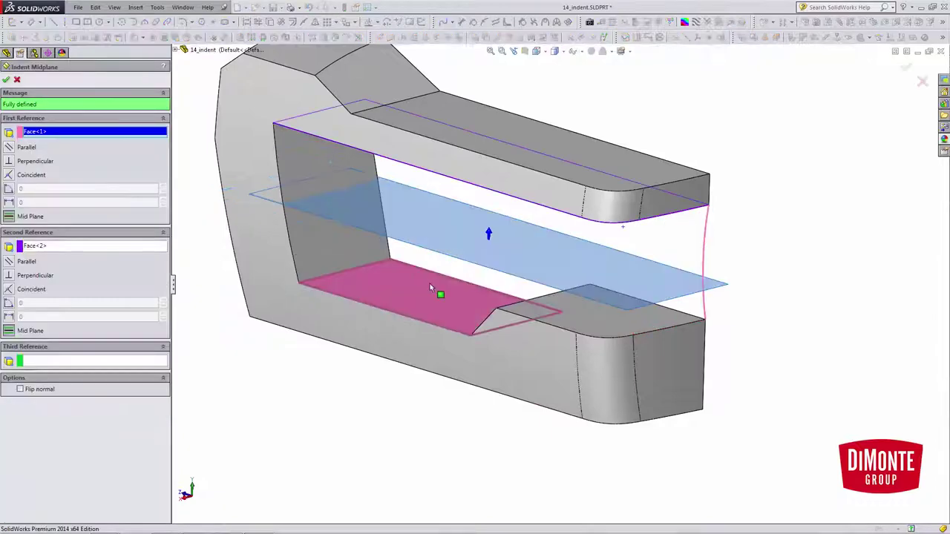
{"action": "middle_click_drag", "start_coordinate": [421, 300], "coordinate": [457, 280]}
{"action": "left_click", "coordinate": [16, 80]}
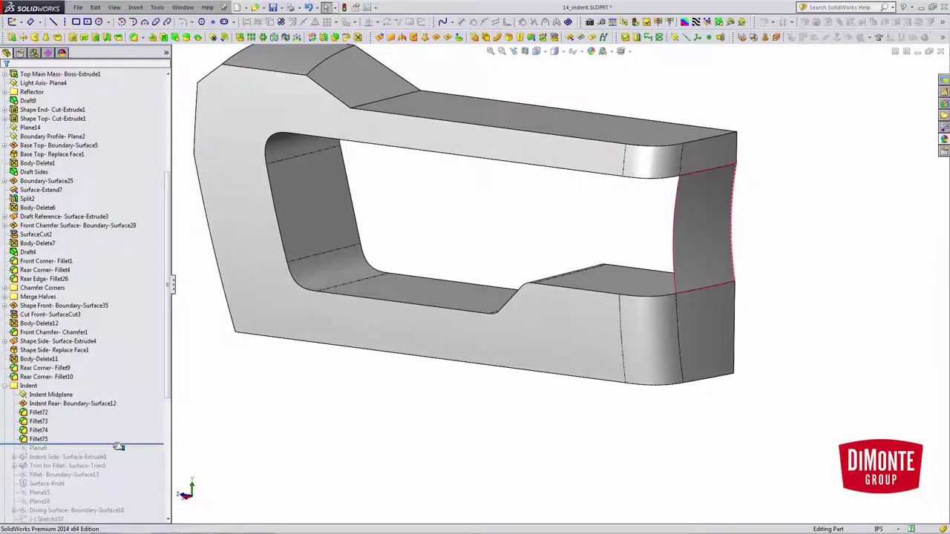
Roll the feature history forward to include Plane6 and Indent Side- Surface-Extrude1.
{"action": "left_click_drag", "start_coordinate": [119, 446], "coordinate": [119, 461]}
{"action": "middle_click_drag", "start_coordinate": [564, 342], "coordinate": [526, 356]}
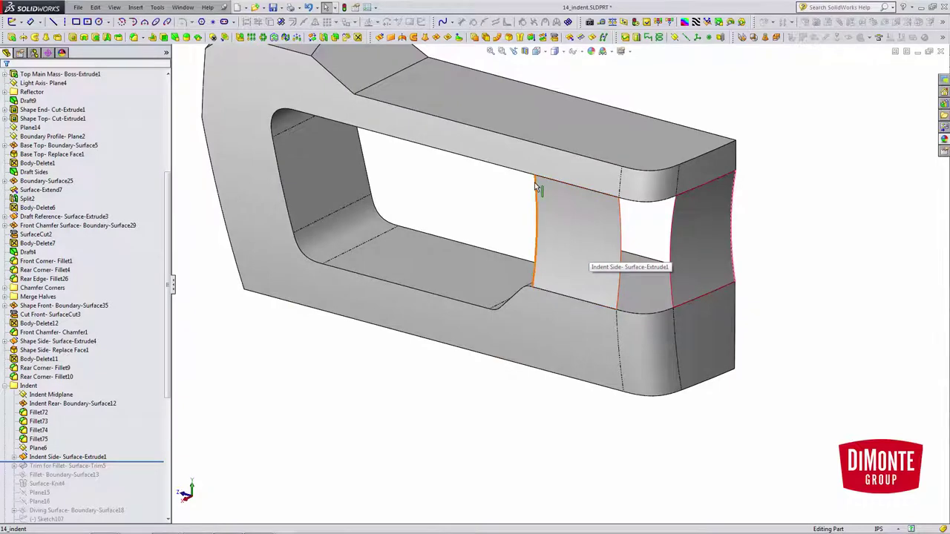
Roll the history forward past Trim for Fillet- Surface-Trim5 and inspect the trimmed side surface in the Right view.
{"action": "scroll", "coordinate": [121, 380], "scroll_direction": "down", "scroll_amount": 3}
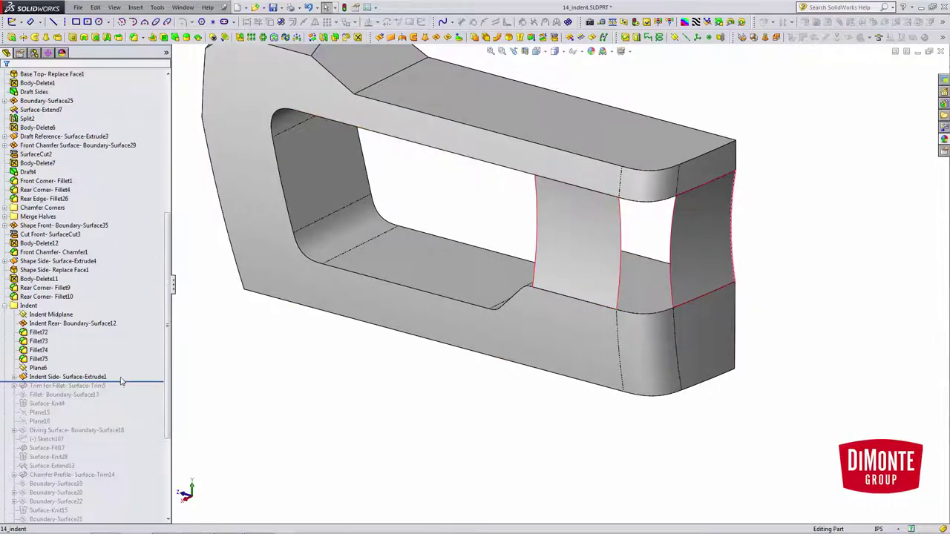
{"action": "left_click_drag", "start_coordinate": [118, 382], "coordinate": [118, 389]}
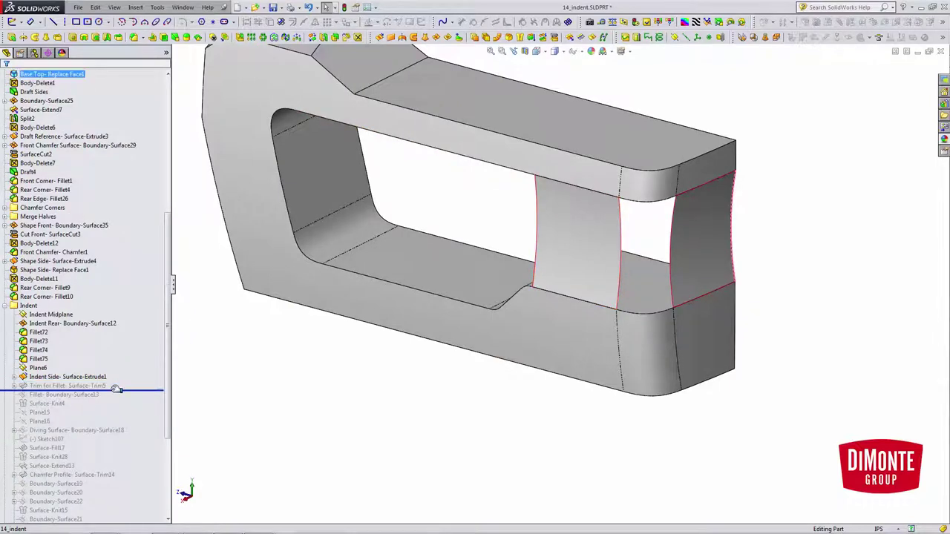
{"action": "key", "text": "space"}
{"action": "left_click", "coordinate": [606, 370]}
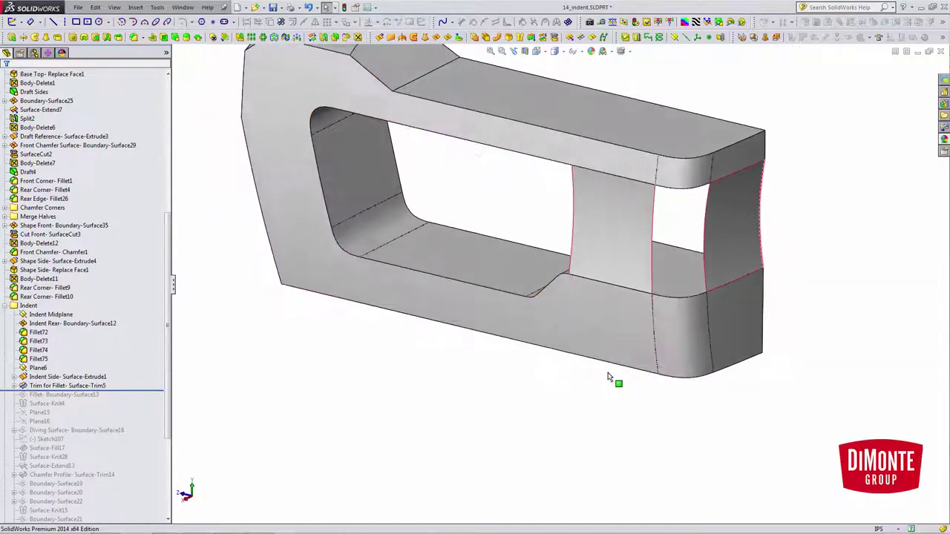
{"action": "scroll", "coordinate": [702, 179], "scroll_direction": "down", "scroll_amount": 5}
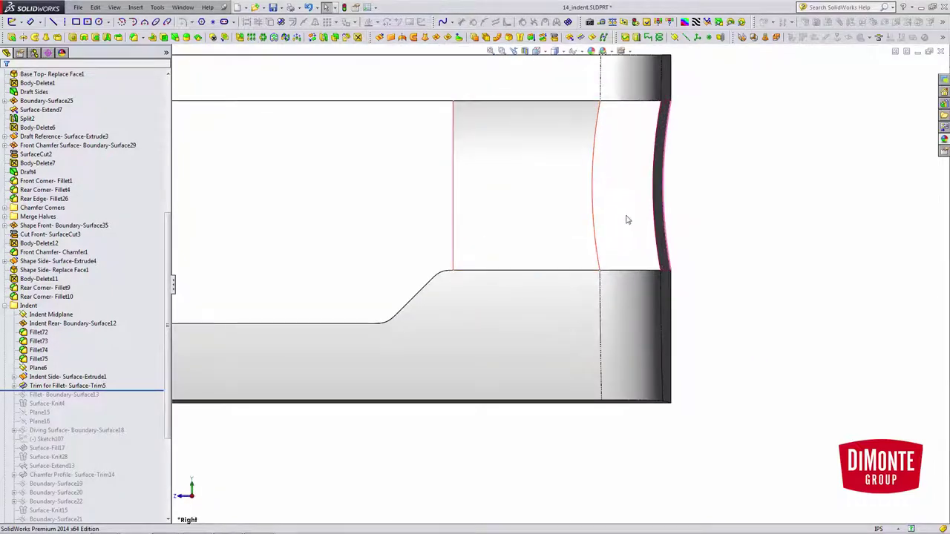
{"action": "middle_click_drag", "start_coordinate": [596, 121], "coordinate": [268, 373]}
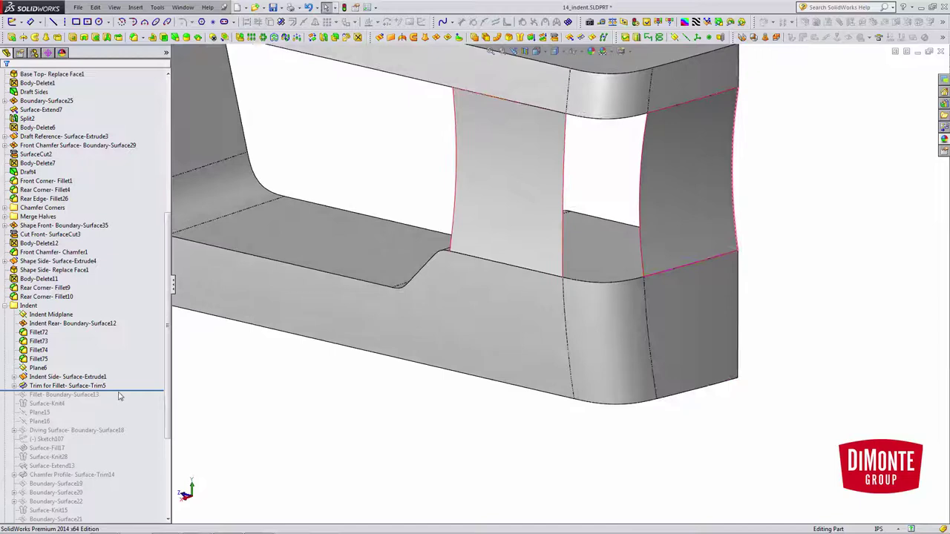
Roll the history forward past Fillet- Boundary-Surface13 and check the side and rear surfaces it blends.
{"action": "left_click_drag", "start_coordinate": [119, 391], "coordinate": [117, 400]}
{"action": "middle_click_drag", "start_coordinate": [483, 399], "coordinate": [464, 440], "text": "ctrl"}
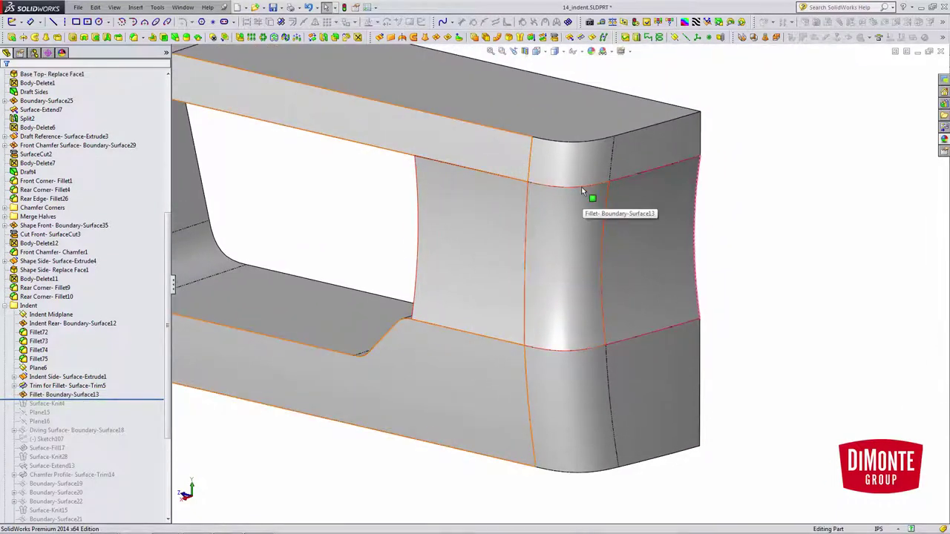
{"action": "left_click", "coordinate": [509, 248]}
{"action": "left_click", "coordinate": [657, 280], "text": "ctrl"}
{"action": "left_click", "coordinate": [790, 374]}
{"action": "scroll", "coordinate": [786, 377], "scroll_direction": "up", "scroll_amount": 3}
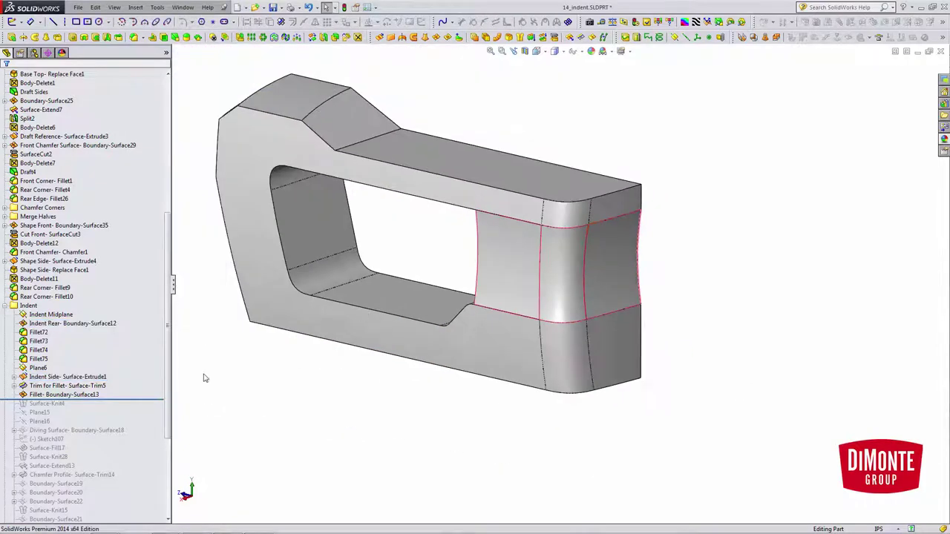
Roll the history forward past Diving Surface- Boundary-Surface18 and highlight its Sketch104, Sketch106 and Sketch55 in turn.
{"action": "mouse_move", "coordinate": [101, 400]}
{"action": "left_mouse_down"}
{"action": "mouse_move", "coordinate": [107, 406]}
{"action": "mouse_move", "coordinate": [108, 382]}
{"action": "mouse_move", "coordinate": [141, 398]}
{"action": "mouse_move", "coordinate": [141, 409]}
{"action": "left_mouse_up"}
{"action": "left_click", "coordinate": [13, 403]}
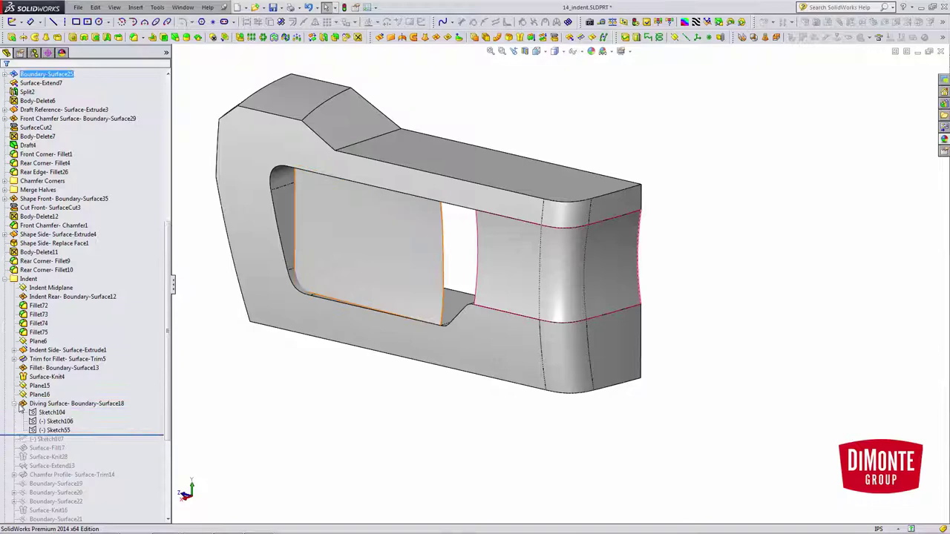
{"action": "left_click", "coordinate": [52, 412]}
{"action": "left_click", "coordinate": [55, 421]}
{"action": "left_click", "coordinate": [56, 430]}
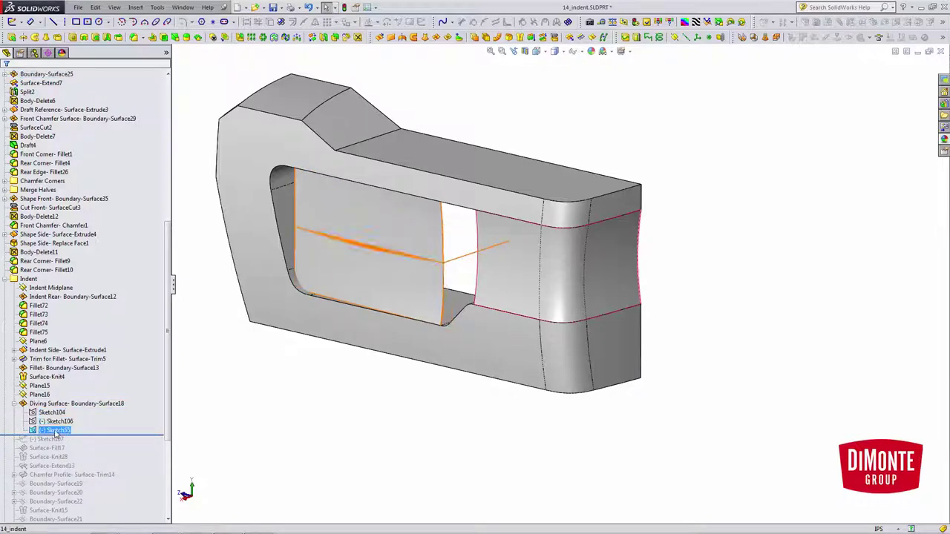
Open Sketch55 for editing and examine its spline and curvature comb in the Top view.
{"action": "left_click", "coordinate": [64, 399]}
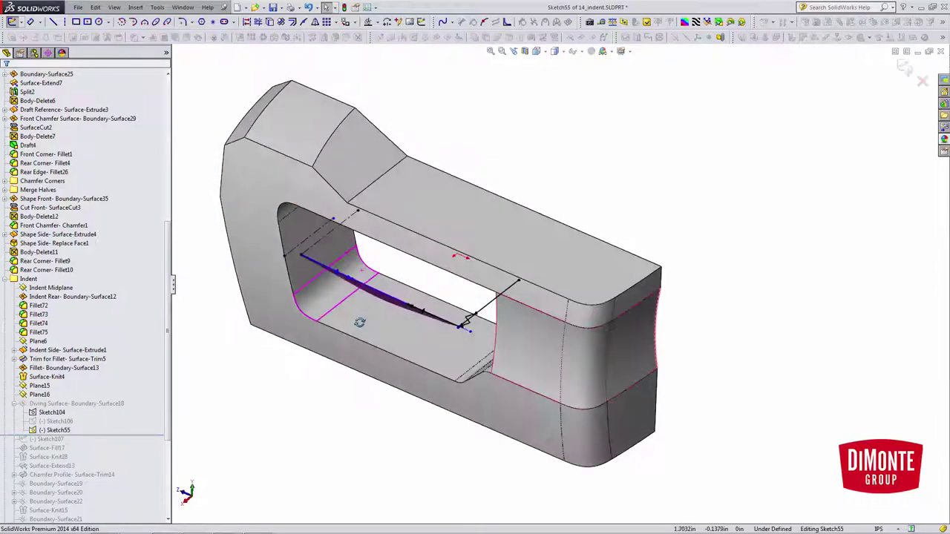
{"action": "scroll", "coordinate": [352, 274], "scroll_direction": "down", "scroll_amount": 5}
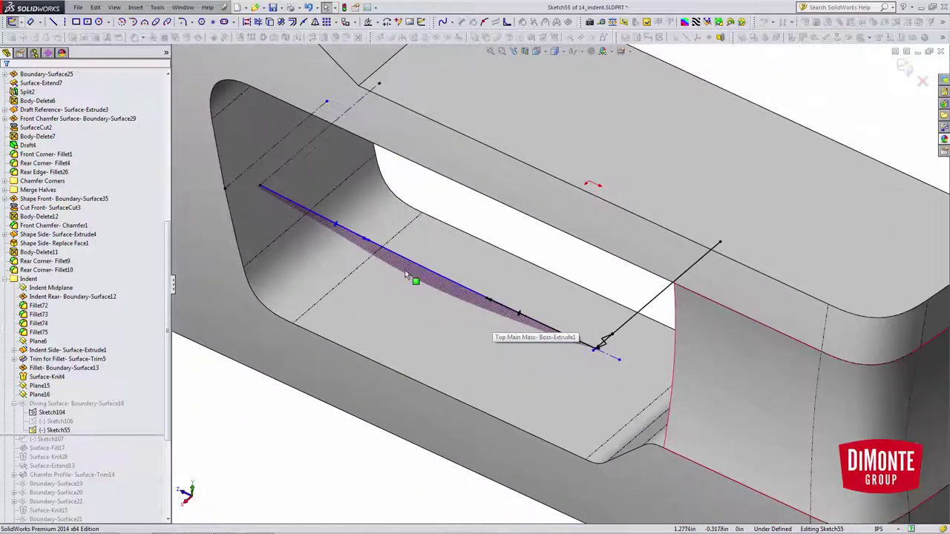
{"action": "left_click", "coordinate": [403, 264]}
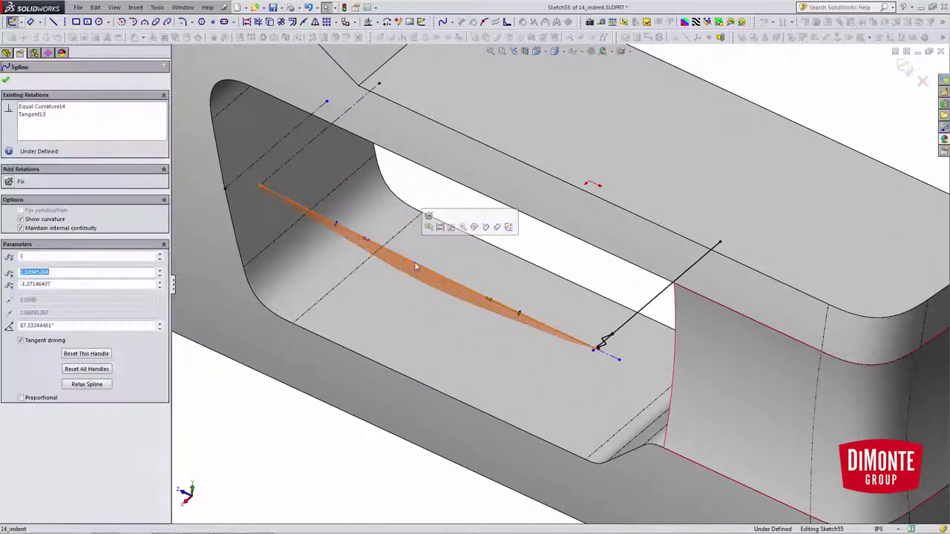
{"action": "key", "text": "ctrl+5"}
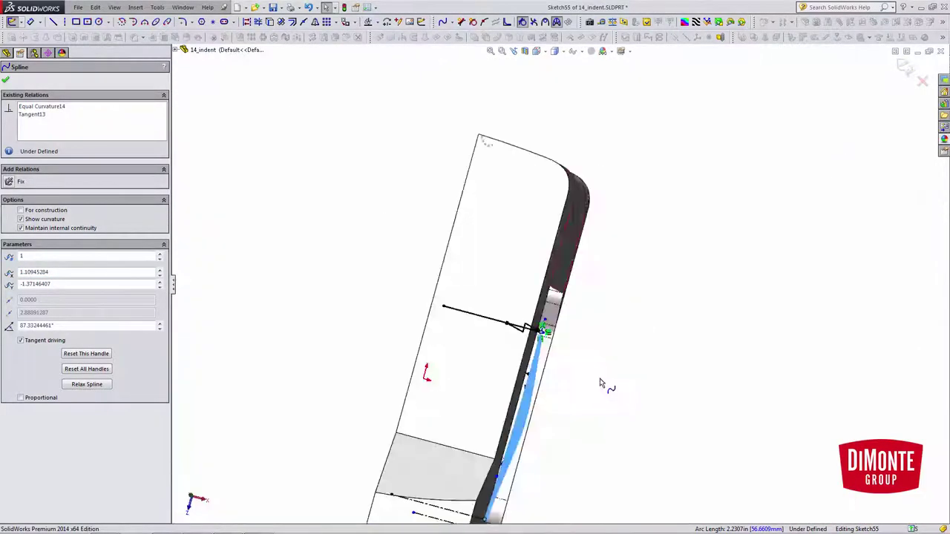
{"action": "left_click", "coordinate": [673, 339]}
{"action": "scroll", "coordinate": [604, 342], "scroll_direction": "down", "scroll_amount": 7}
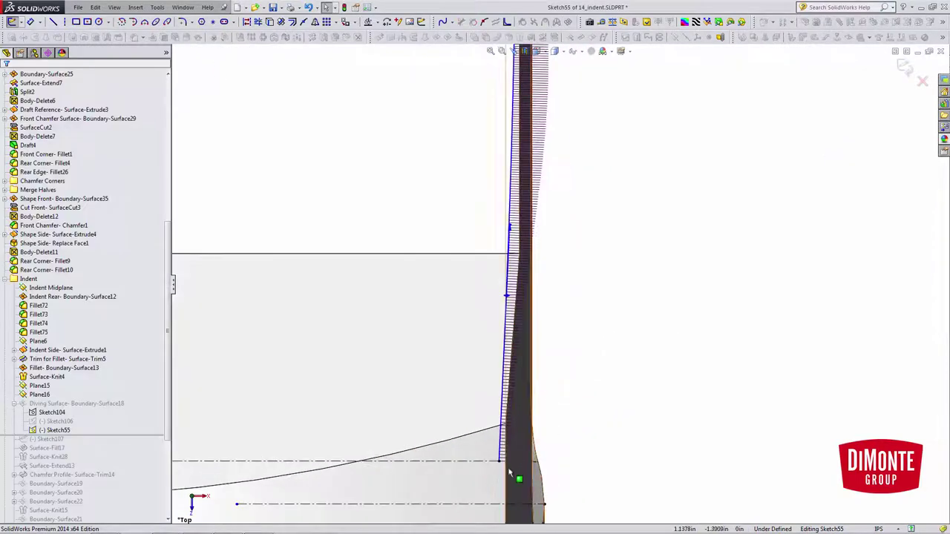
Turn off the curvature display on the Sketch55 spline.
{"action": "left_click", "coordinate": [512, 175]}
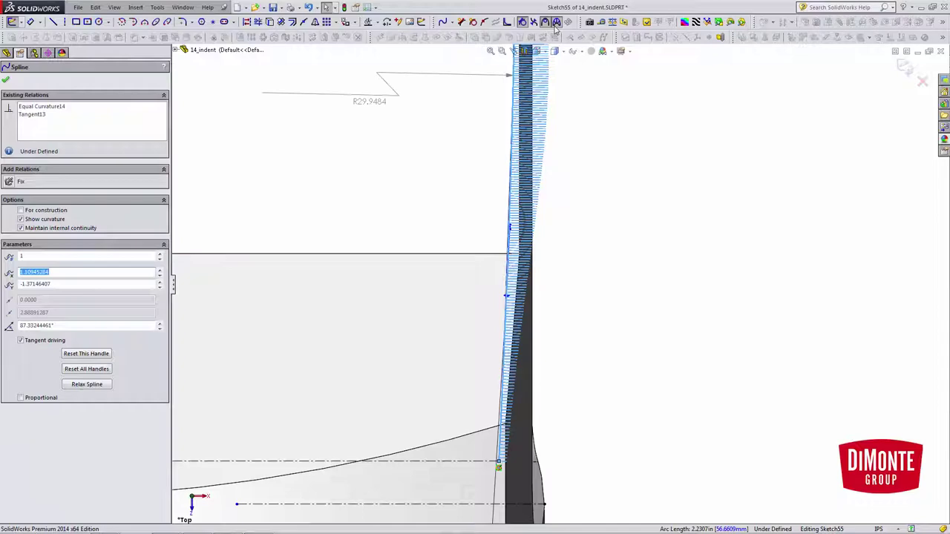
{"action": "left_click", "coordinate": [546, 22]}
{"action": "left_click", "coordinate": [557, 22]}
{"action": "left_click", "coordinate": [627, 268]}
{"action": "scroll", "coordinate": [628, 268], "scroll_direction": "up", "scroll_amount": 2}
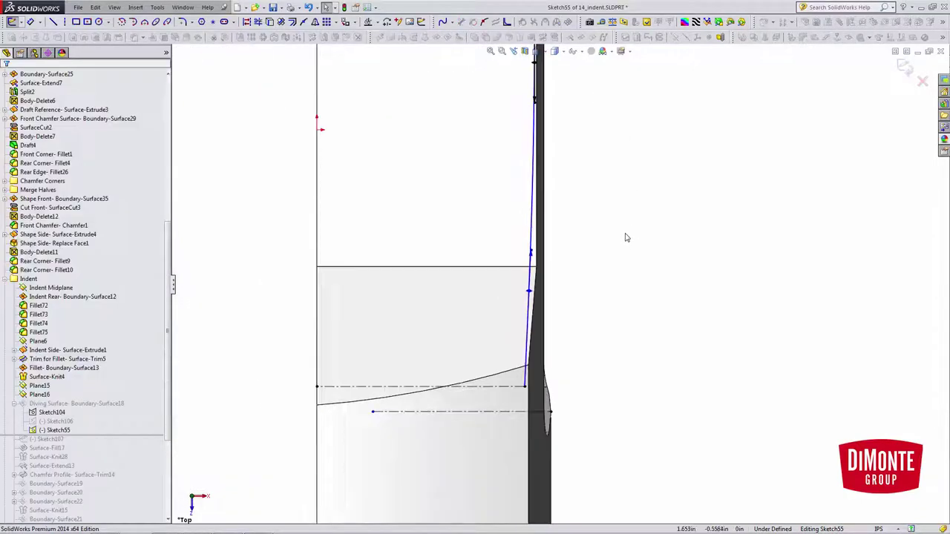
{"action": "scroll", "coordinate": [581, 143], "scroll_direction": "up", "scroll_amount": 2}
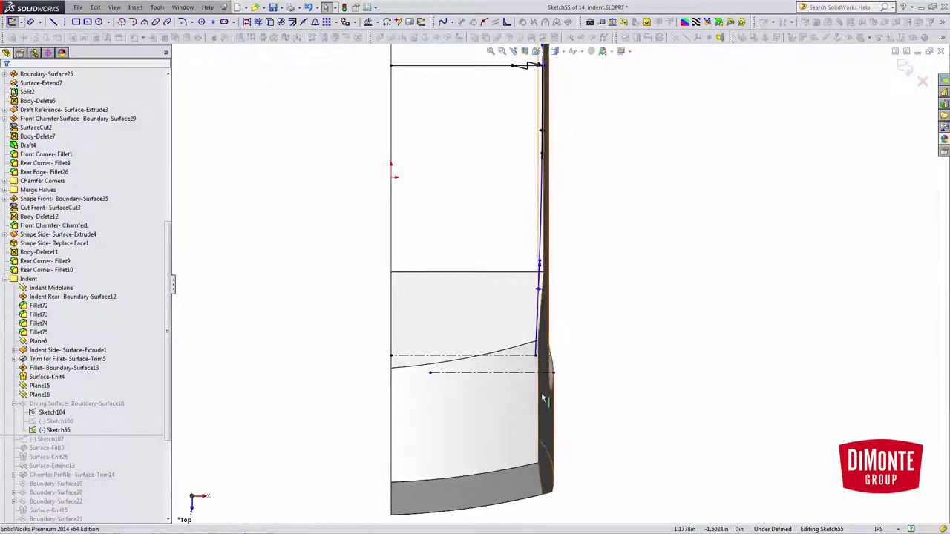
View the sketch profile against the whole body and leave Sketch55 without keeping changes.
{"action": "middle_click_drag", "start_coordinate": [542, 396], "coordinate": [861, 171]}
{"action": "scroll", "coordinate": [861, 171], "scroll_direction": "up", "scroll_amount": 3}
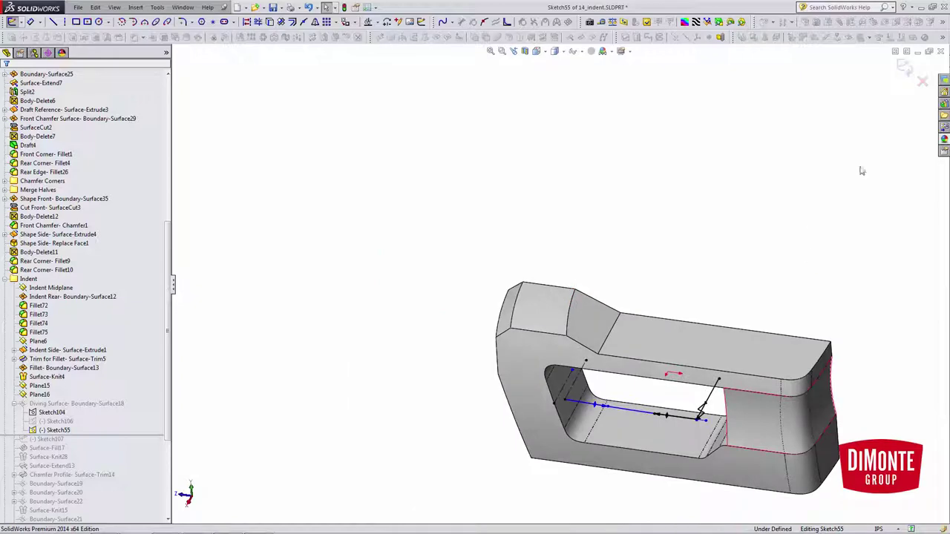
{"action": "left_click", "coordinate": [922, 81]}
{"action": "scroll", "coordinate": [661, 401], "scroll_direction": "down", "scroll_amount": 3}
{"action": "mouse_move", "coordinate": [649, 410]}
{"action": "middle_mouse_down"}
{"action": "mouse_move", "coordinate": [661, 326]}
{"action": "mouse_move", "coordinate": [609, 324]}
{"action": "mouse_move", "coordinate": [566, 394]}
{"action": "mouse_move", "coordinate": [509, 282]}
{"action": "mouse_move", "coordinate": [551, 284]}
{"action": "mouse_move", "coordinate": [611, 334]}
{"action": "mouse_move", "coordinate": [623, 303]}
{"action": "mouse_move", "coordinate": [660, 326]}
{"action": "mouse_move", "coordinate": [507, 349]}
{"action": "middle_mouse_up"}
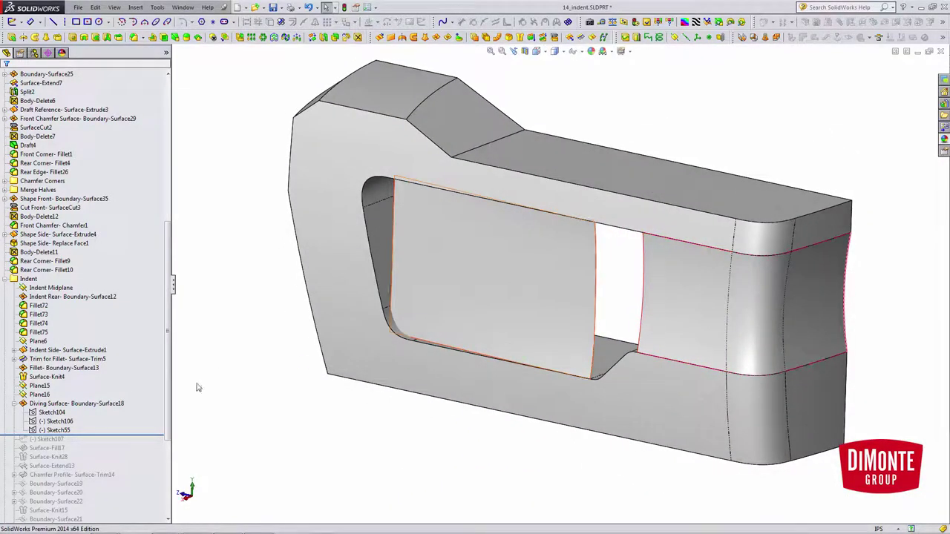
Roll the history forward to include Sketch107 and inspect the gap between the diving and side surfaces.
{"action": "left_click_drag", "start_coordinate": [86, 438], "coordinate": [86, 445]}
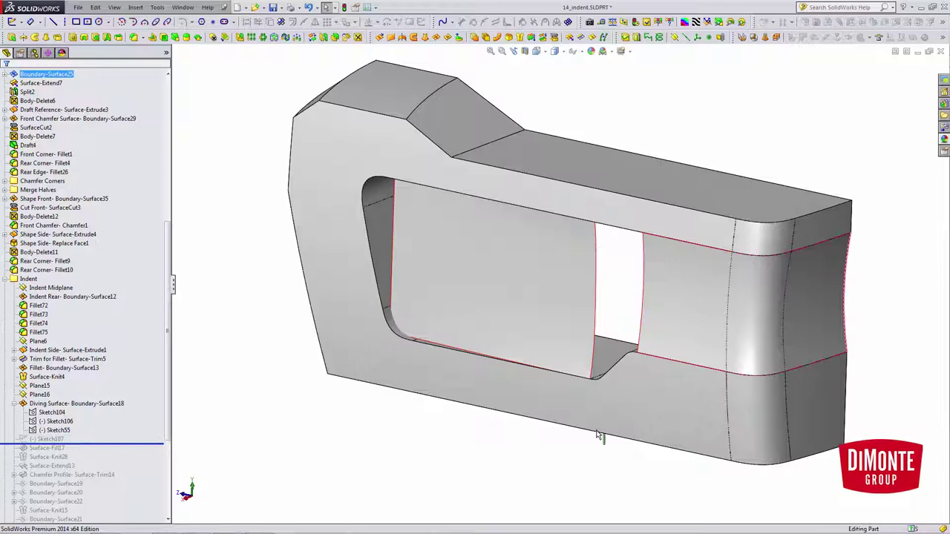
{"action": "mouse_move", "coordinate": [599, 438]}
{"action": "middle_mouse_down"}
{"action": "mouse_move", "coordinate": [599, 377]}
{"action": "mouse_move", "coordinate": [600, 418]}
{"action": "mouse_move", "coordinate": [677, 308]}
{"action": "middle_mouse_up"}
{"action": "scroll", "coordinate": [677, 308], "scroll_direction": "down", "scroll_amount": 2}
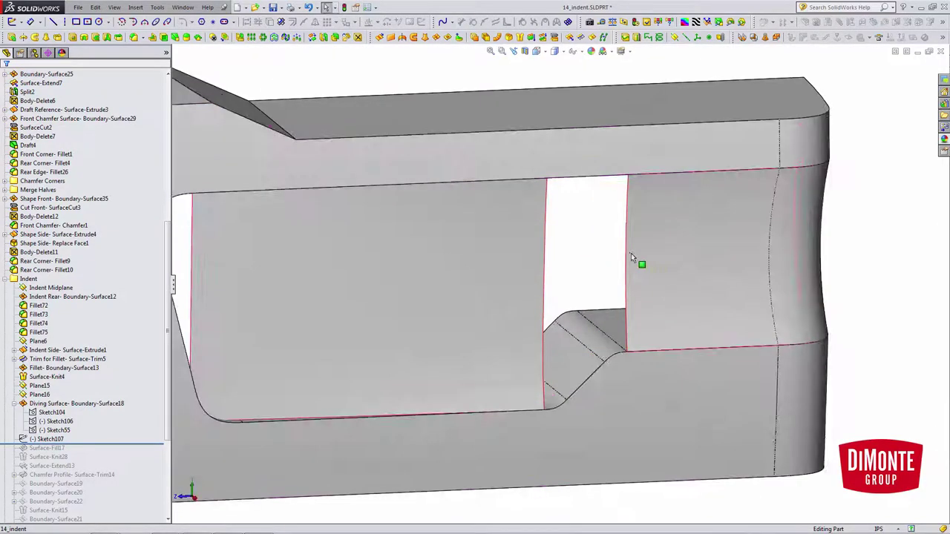
Examine the stepped profile edges along the underside of the gap between the diving surface and the side surface.
{"action": "scroll", "coordinate": [124, 387], "scroll_direction": "down", "scroll_amount": 2}
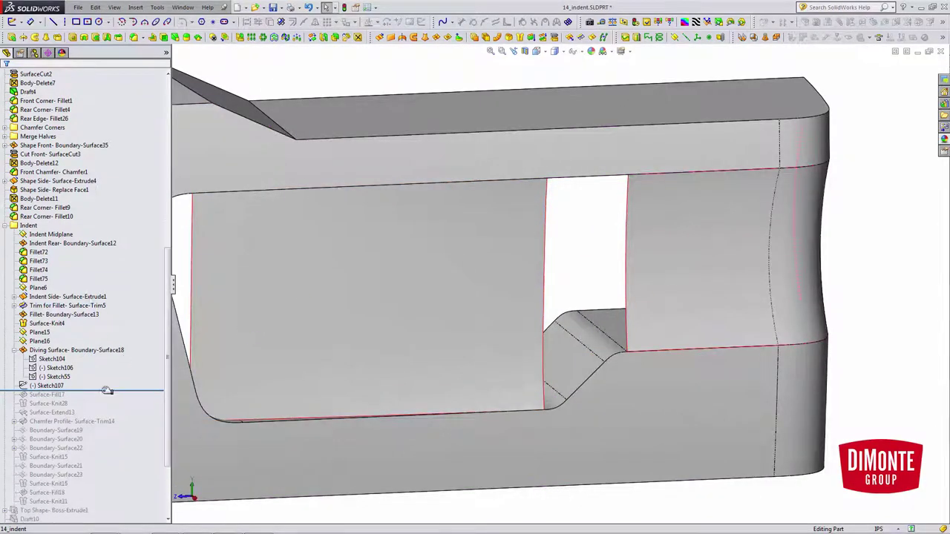
{"action": "middle_click_drag", "start_coordinate": [606, 396], "coordinate": [570, 416], "text": "ctrl"}
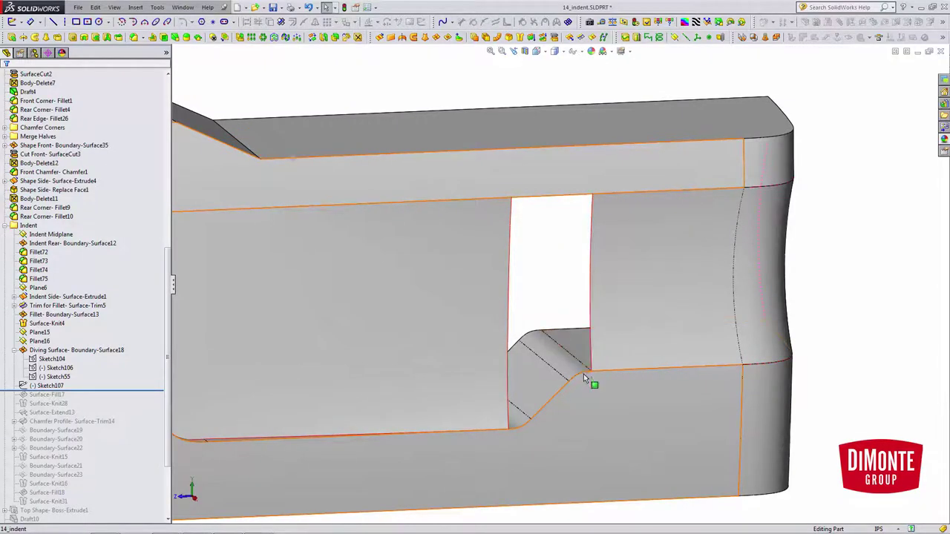
{"action": "scroll", "coordinate": [551, 423], "scroll_direction": "down", "scroll_amount": 3}
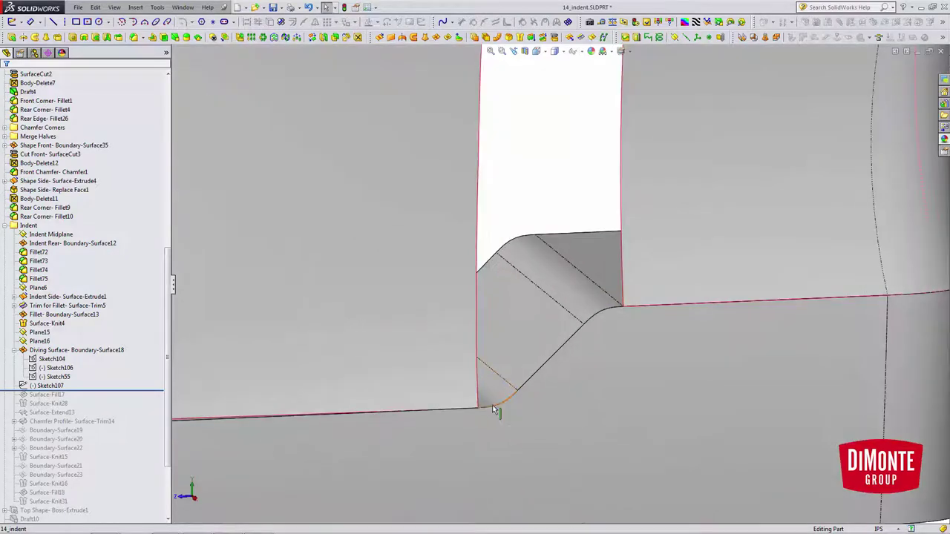
{"action": "left_click", "coordinate": [553, 352]}
{"action": "left_click", "coordinate": [596, 318]}
{"action": "scroll", "coordinate": [616, 374], "scroll_direction": "up", "scroll_amount": 2}
{"action": "middle_click_drag", "start_coordinate": [616, 374], "coordinate": [540, 362]}
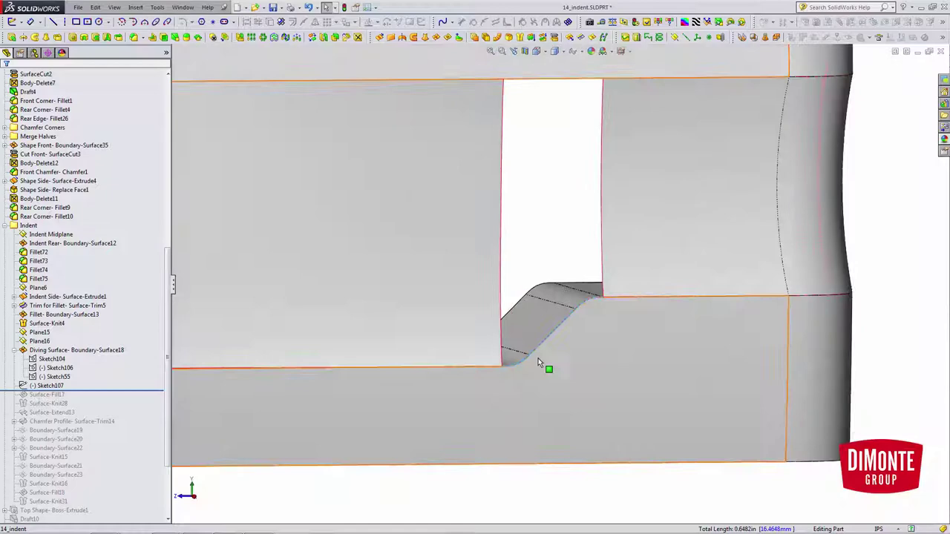
{"action": "scroll", "coordinate": [625, 289], "scroll_direction": "up", "scroll_amount": 2}
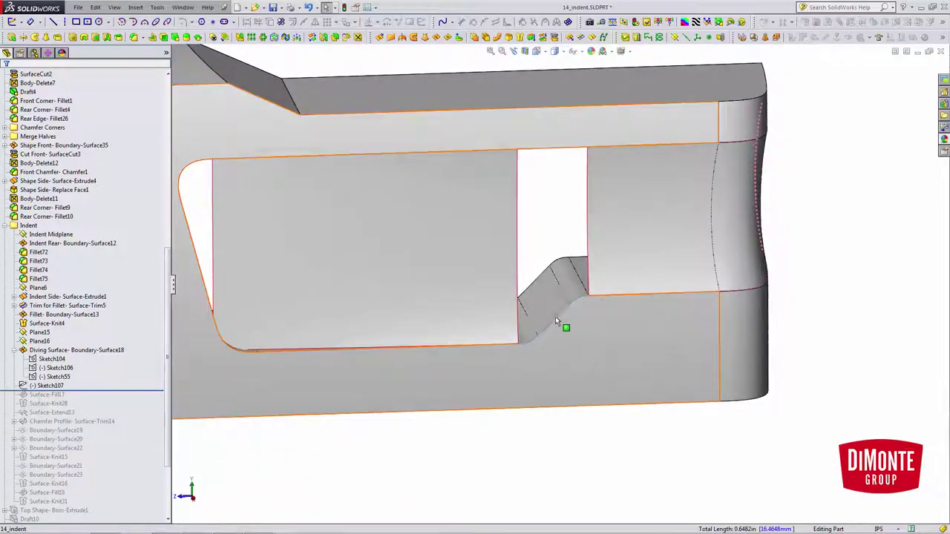
{"action": "left_click", "coordinate": [557, 221]}
{"action": "middle_click_drag", "start_coordinate": [633, 304], "coordinate": [643, 296]}
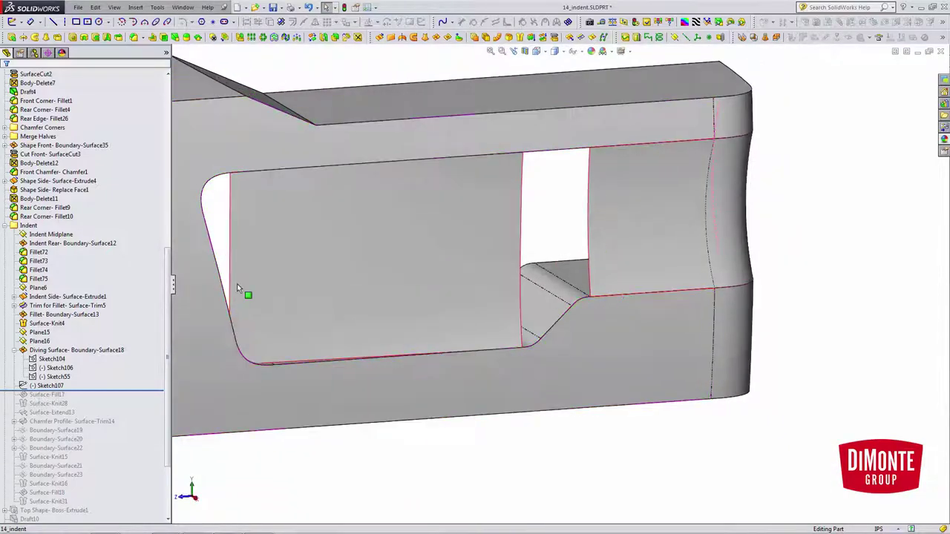
Roll the history forward to include Surface-Fill17 and open its definition to examine the patch boundary and preview mesh.
{"action": "left_click_drag", "start_coordinate": [93, 391], "coordinate": [91, 399]}
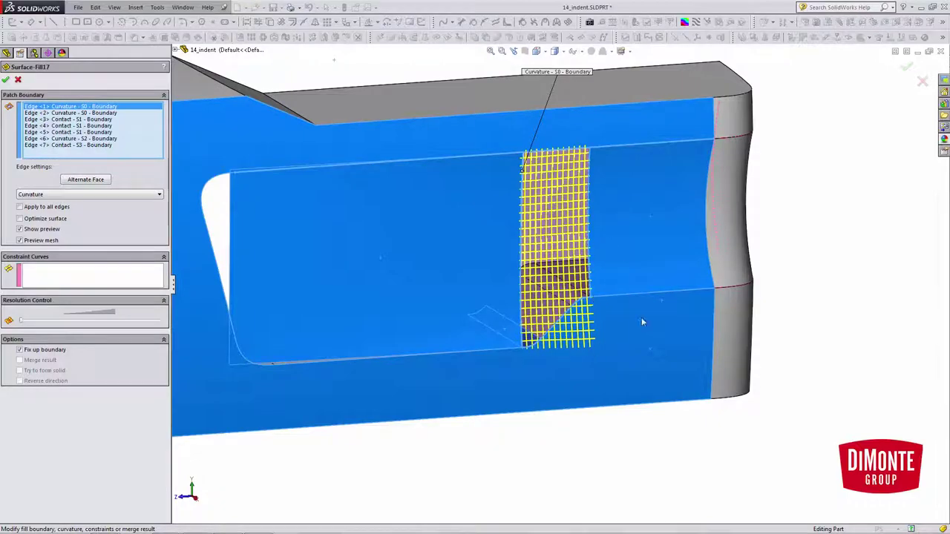
{"action": "middle_click_drag", "start_coordinate": [642, 322], "coordinate": [492, 359]}
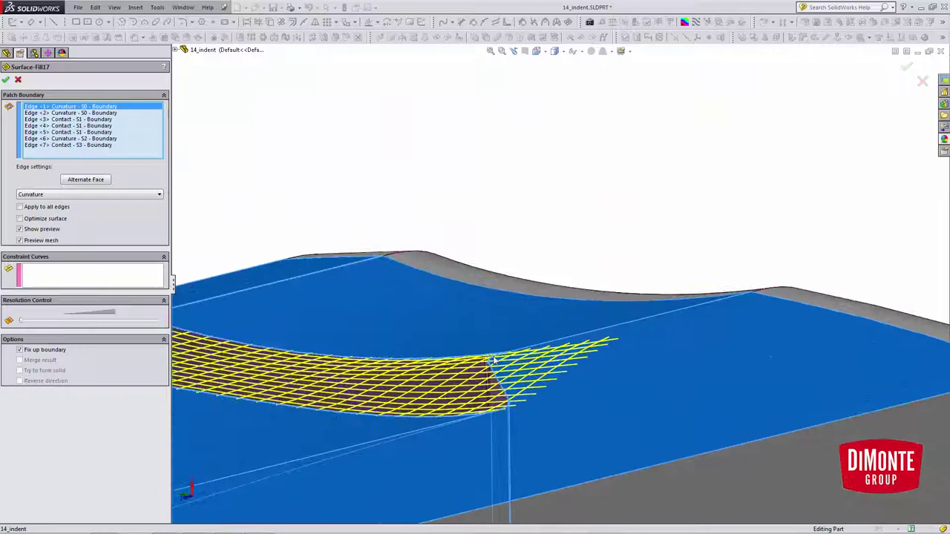
{"action": "middle_click_drag", "start_coordinate": [609, 359], "coordinate": [470, 508]}
{"action": "scroll", "coordinate": [481, 418], "scroll_direction": "down", "scroll_amount": 3}
{"action": "middle_click_drag", "start_coordinate": [483, 409], "coordinate": [534, 336]}
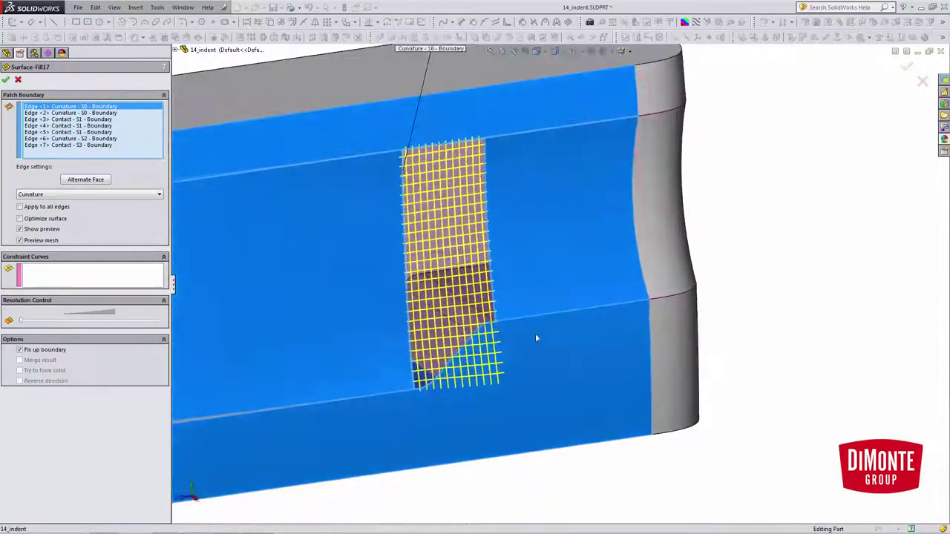
{"action": "scroll", "coordinate": [528, 332], "scroll_direction": "down", "scroll_amount": 2}
{"action": "scroll", "coordinate": [434, 365], "scroll_direction": "up", "scroll_amount": 1}
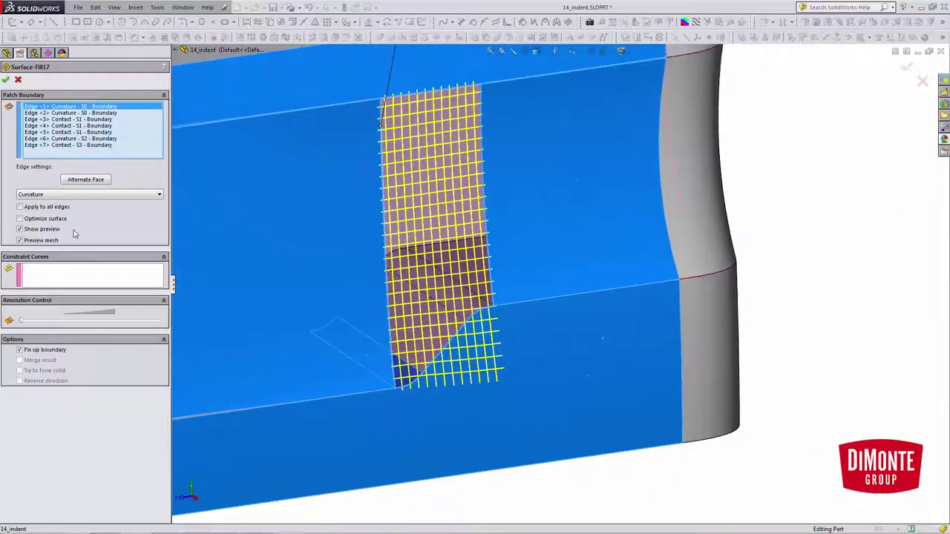
{"action": "middle_click_drag", "start_coordinate": [569, 315], "coordinate": [564, 352], "text": "ctrl"}
{"action": "scroll", "coordinate": [564, 351], "scroll_direction": "up", "scroll_amount": 1}
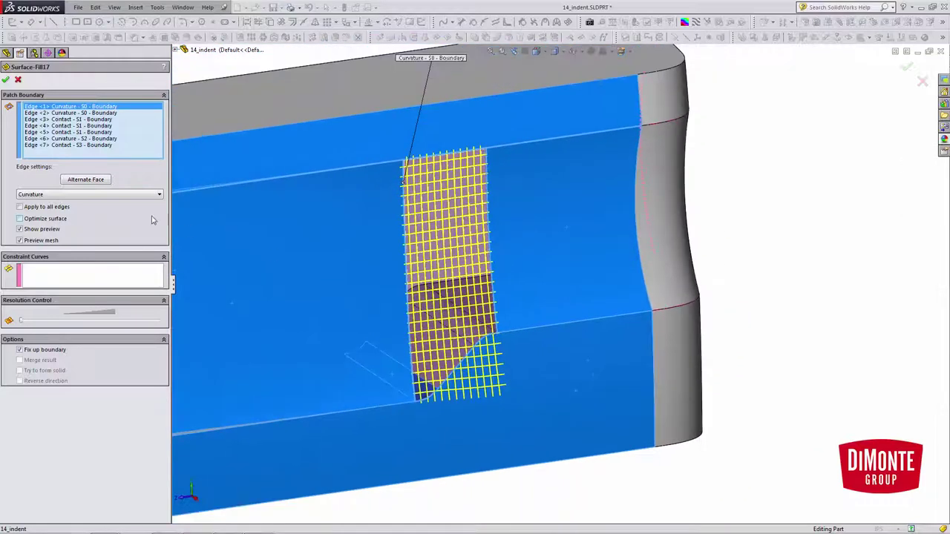
Try the Optimize surface option on and off for Surface-Fill17 and leave its definition without keeping changes.
{"action": "left_click", "coordinate": [63, 221]}
{"action": "left_click", "coordinate": [61, 220]}
{"action": "middle_click_drag", "start_coordinate": [482, 418], "coordinate": [522, 388]}
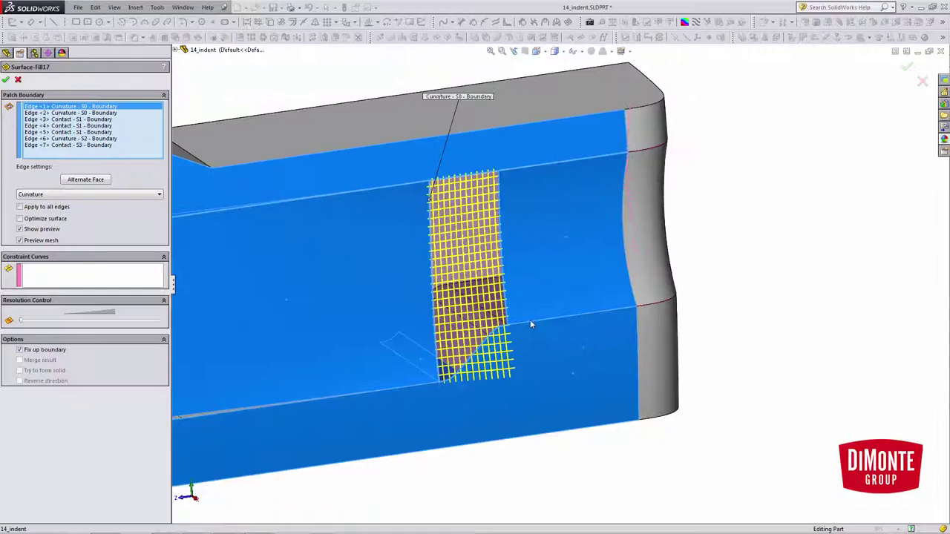
{"action": "left_click", "coordinate": [18, 81]}
{"action": "scroll", "coordinate": [463, 318], "scroll_direction": "up", "scroll_amount": 2}
{"action": "middle_click_drag", "start_coordinate": [463, 317], "coordinate": [440, 322]}
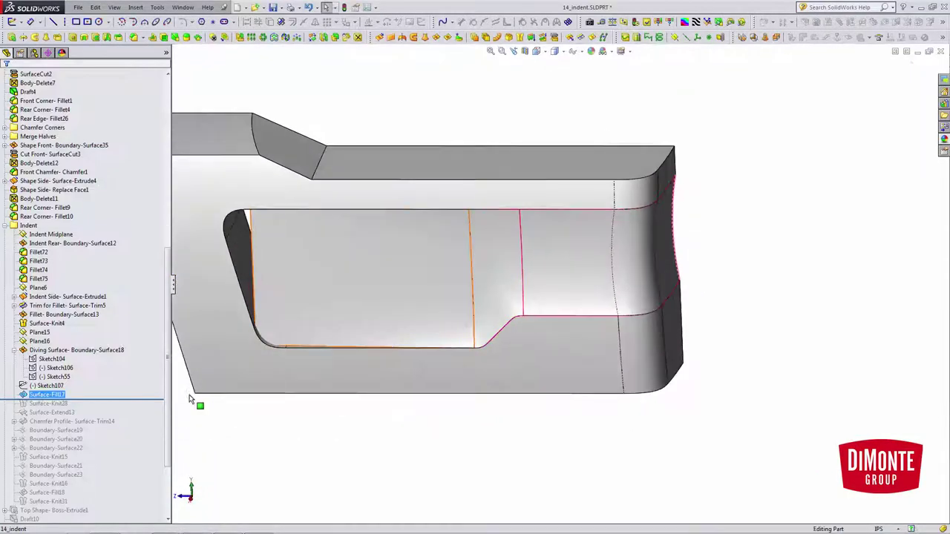
Roll the history forward through Surface-Knit28, Surface-Extend13 and Chamfer Profile- Surface-Trim14, viewing the indent after each feature.
{"action": "left_click_drag", "start_coordinate": [95, 405], "coordinate": [95, 409]}
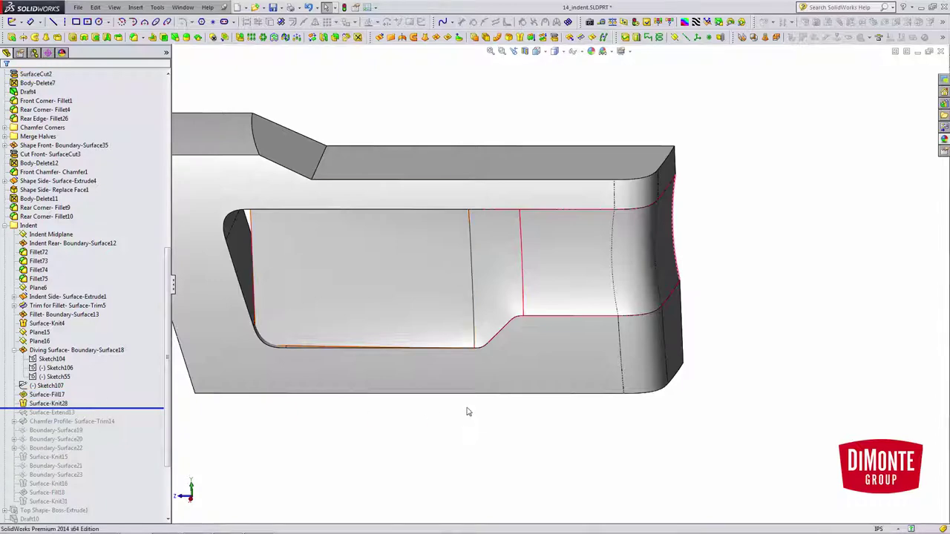
{"action": "middle_click_drag", "start_coordinate": [484, 339], "coordinate": [282, 376]}
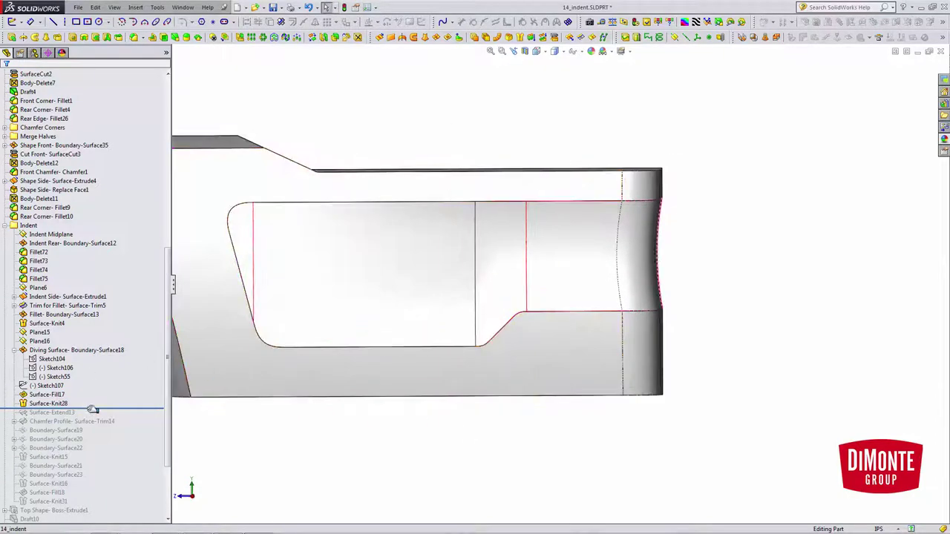
{"action": "left_click_drag", "start_coordinate": [92, 410], "coordinate": [92, 416]}
{"action": "middle_click_drag", "start_coordinate": [325, 381], "coordinate": [419, 387]}
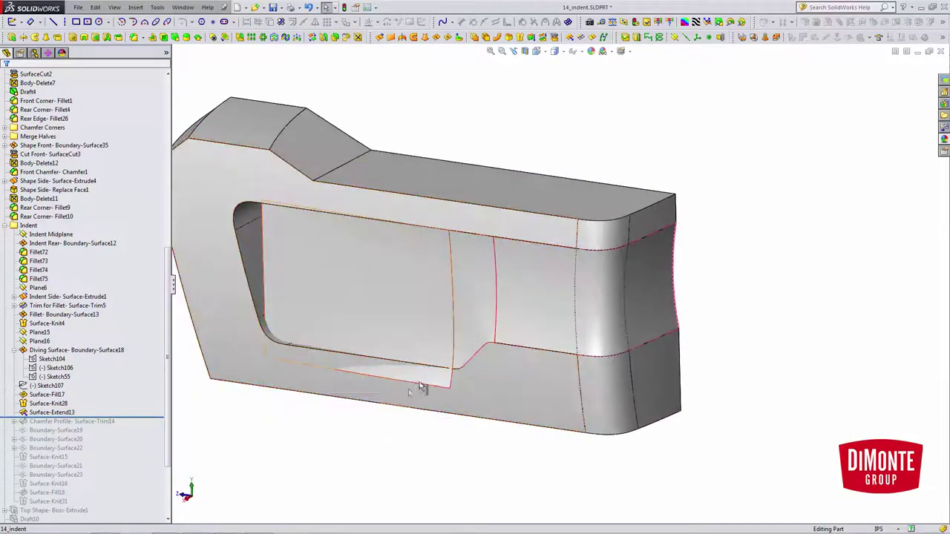
{"action": "left_click_drag", "start_coordinate": [126, 417], "coordinate": [124, 424]}
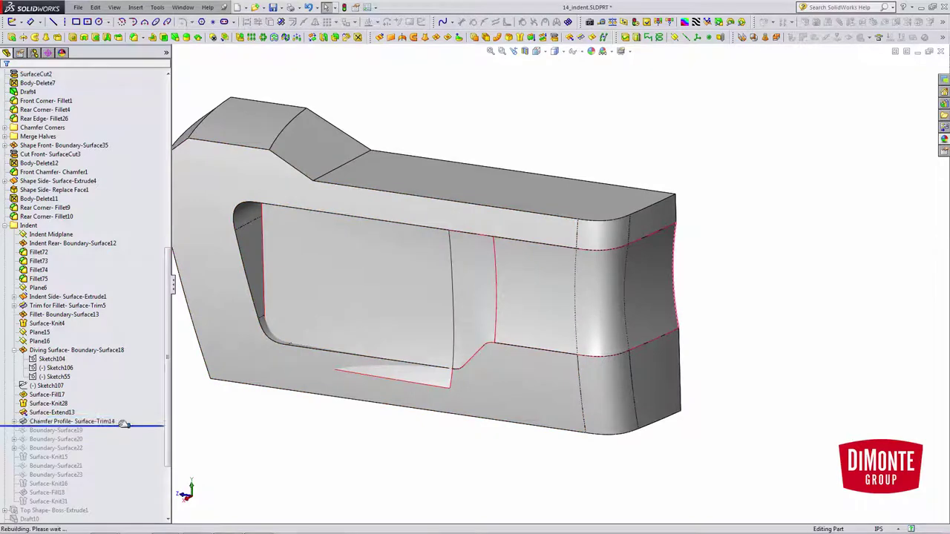
{"action": "middle_click_drag", "start_coordinate": [354, 422], "coordinate": [453, 407]}
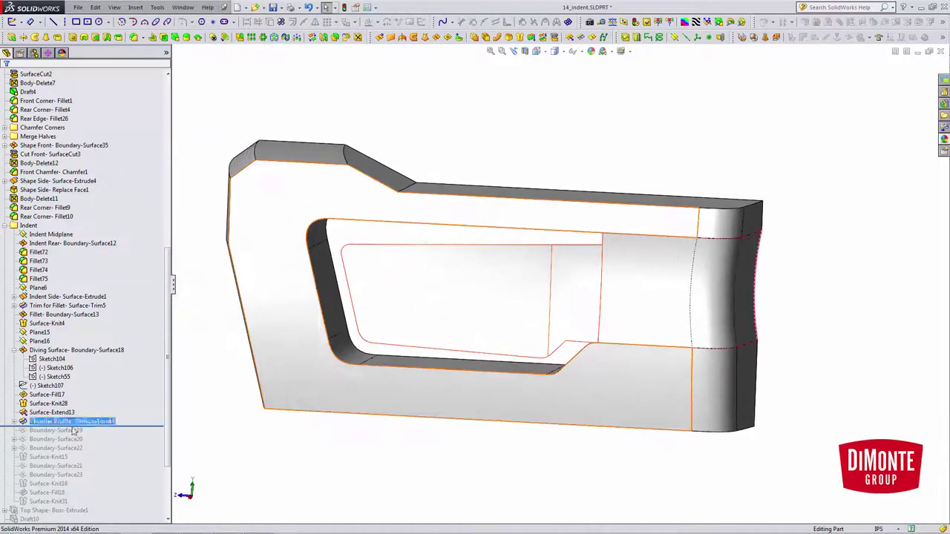
Open Sketch56 of the Chamfer Profile trim, examine its offset profile in the Right view, and leave without keeping changes.
{"action": "left_click", "coordinate": [14, 422]}
{"action": "left_click", "coordinate": [43, 431]}
{"action": "left_click", "coordinate": [48, 402]}
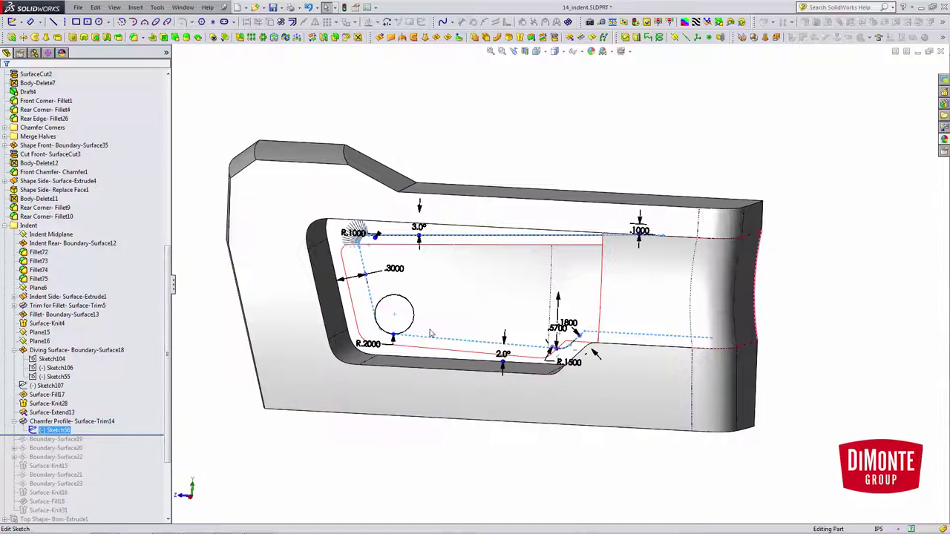
{"action": "key", "text": "space"}
{"action": "left_click", "coordinate": [510, 384]}
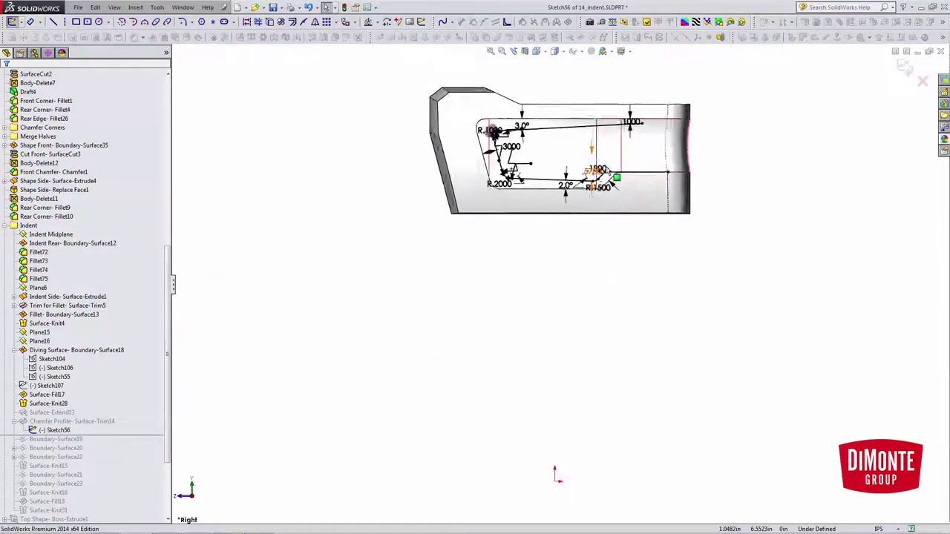
{"action": "scroll", "coordinate": [608, 172], "scroll_direction": "down", "scroll_amount": 7}
{"action": "middle_click_drag", "start_coordinate": [509, 178], "coordinate": [541, 213], "text": "ctrl"}
{"action": "scroll", "coordinate": [541, 212], "scroll_direction": "up", "scroll_amount": 2}
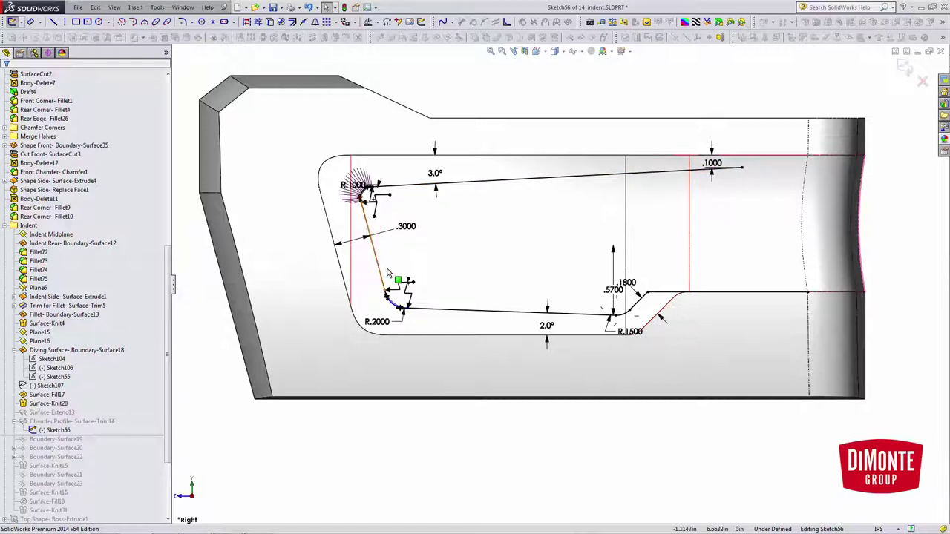
{"action": "left_click", "coordinate": [922, 83]}
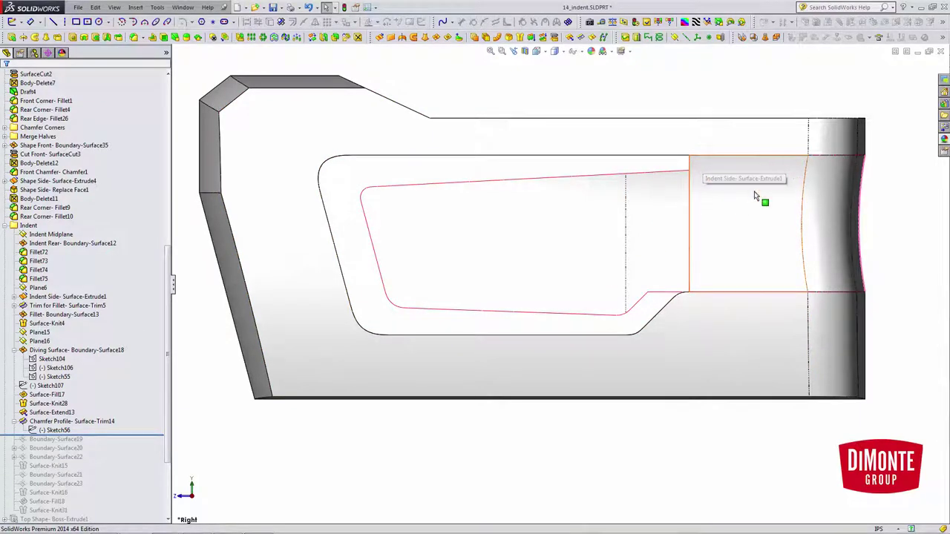
Roll the history forward to include Boundary-Surface19 and review its two Direction 1 edges without keeping changes.
{"action": "middle_click_drag", "start_coordinate": [681, 244], "coordinate": [680, 259]}
{"action": "left_click", "coordinate": [123, 354]}
{"action": "middle_click_drag", "start_coordinate": [514, 325], "coordinate": [472, 344]}
{"action": "left_click_drag", "start_coordinate": [97, 441], "coordinate": [100, 445]}
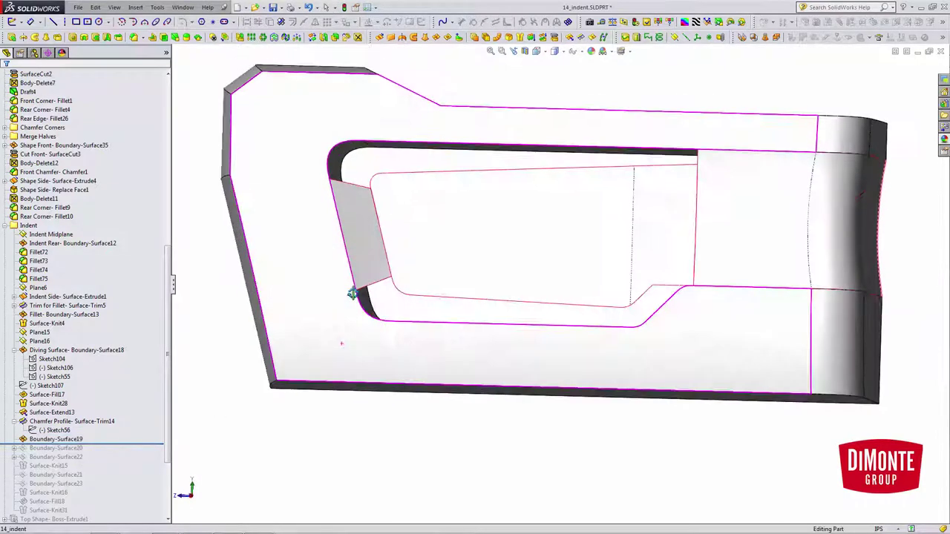
{"action": "left_click", "coordinate": [362, 245]}
{"action": "left_click", "coordinate": [400, 210]}
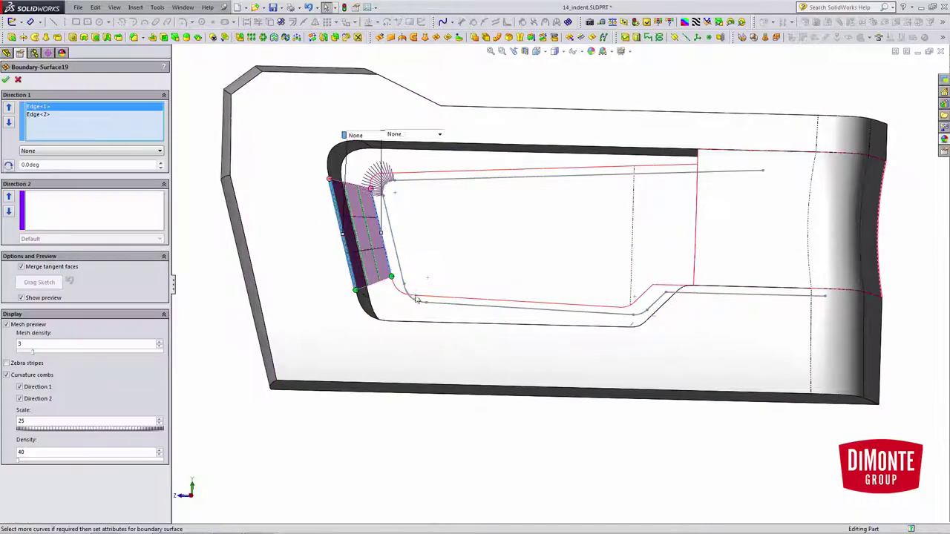
{"action": "mouse_move", "coordinate": [418, 278]}
{"action": "middle_mouse_down"}
{"action": "mouse_move", "coordinate": [411, 149]}
{"action": "mouse_move", "coordinate": [373, 191]}
{"action": "mouse_move", "coordinate": [380, 206]}
{"action": "middle_mouse_up"}
{"action": "scroll", "coordinate": [446, 236], "scroll_direction": "down", "scroll_amount": 3}
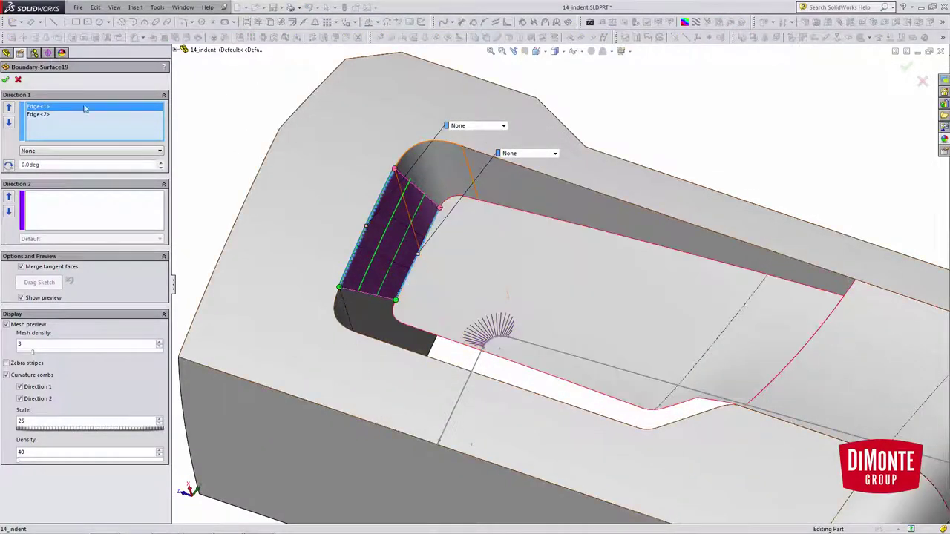
{"action": "left_click", "coordinate": [18, 80]}
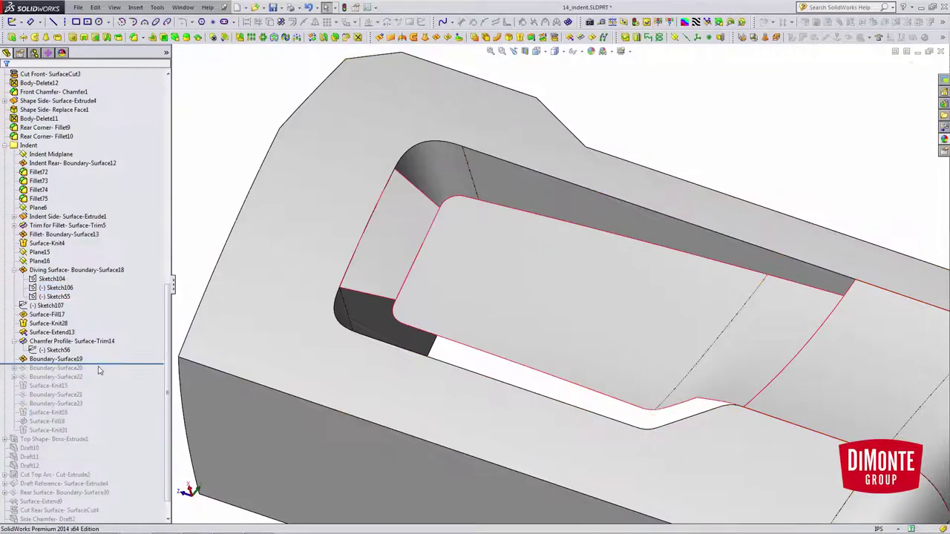
Roll the history forward through Surface-Knit15 and Boundary-Surface21 and inspect the chamfer surfaces around the indent.
{"action": "left_click_drag", "start_coordinate": [94, 364], "coordinate": [98, 389]}
{"action": "scroll", "coordinate": [449, 425], "scroll_direction": "up", "scroll_amount": 3}
{"action": "mouse_move", "coordinate": [450, 427]}
{"action": "middle_mouse_down"}
{"action": "mouse_move", "coordinate": [445, 419]}
{"action": "mouse_move", "coordinate": [440, 433]}
{"action": "middle_mouse_up"}
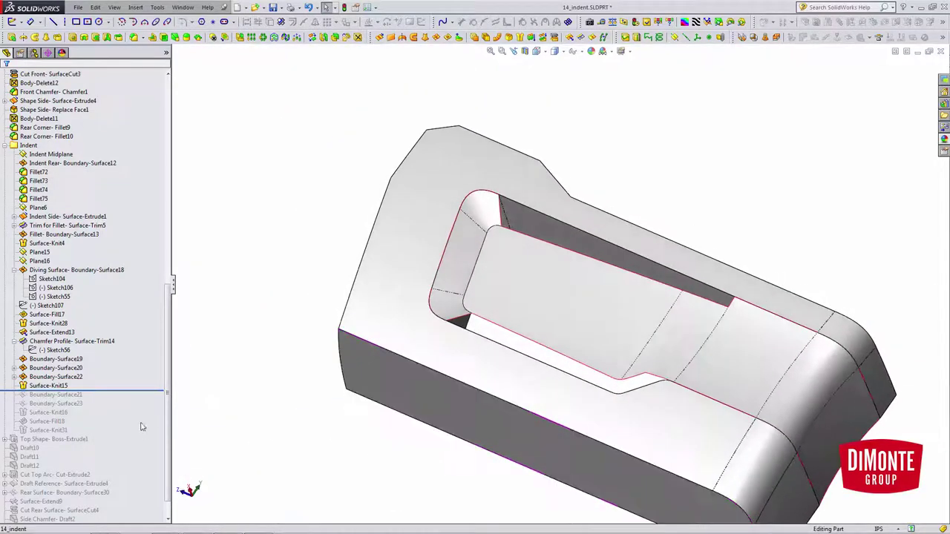
{"action": "left_click_drag", "start_coordinate": [111, 391], "coordinate": [119, 400]}
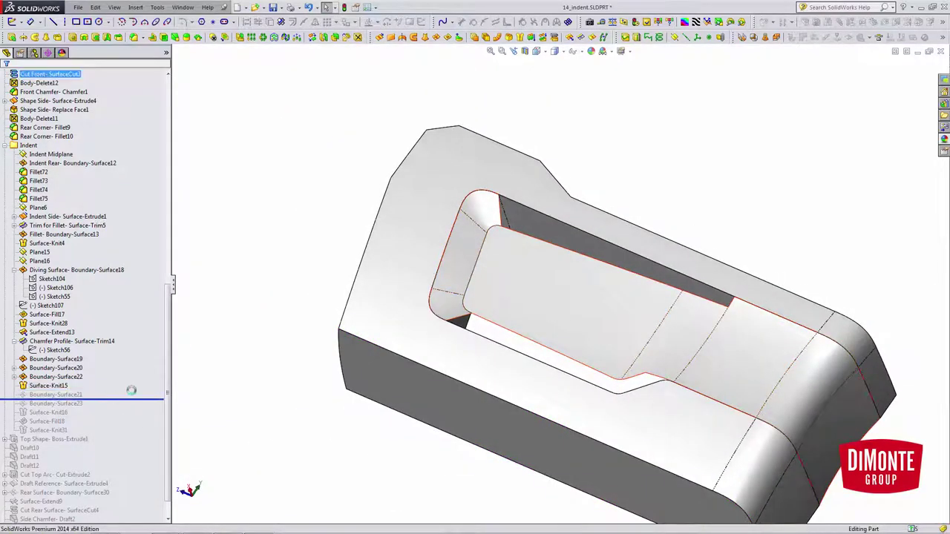
{"action": "scroll", "coordinate": [526, 219], "scroll_direction": "down", "scroll_amount": 5}
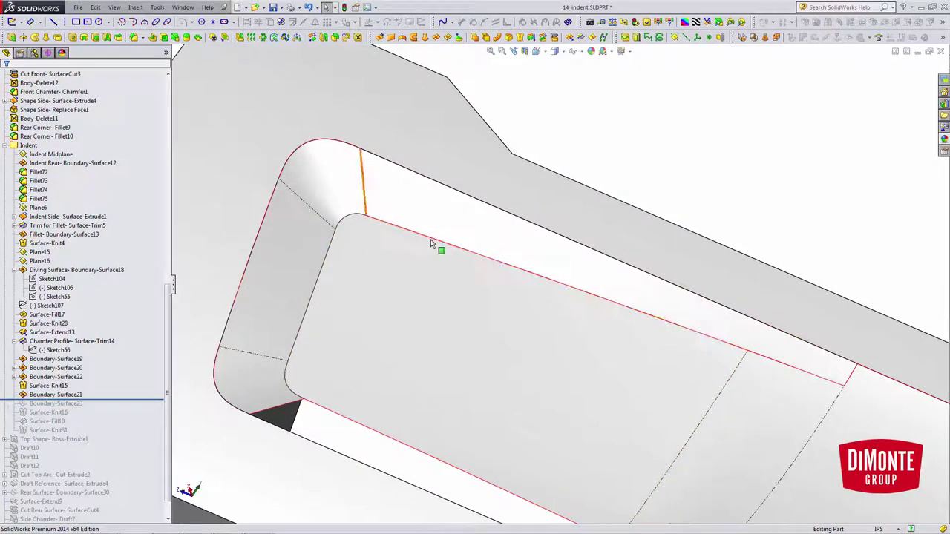
{"action": "scroll", "coordinate": [512, 282], "scroll_direction": "up", "scroll_amount": 4}
Open the definition of Boundary-Surface21 and examine its Direction 1 edge beside the indent's rounded corner.
{"action": "left_click", "coordinate": [519, 256]}
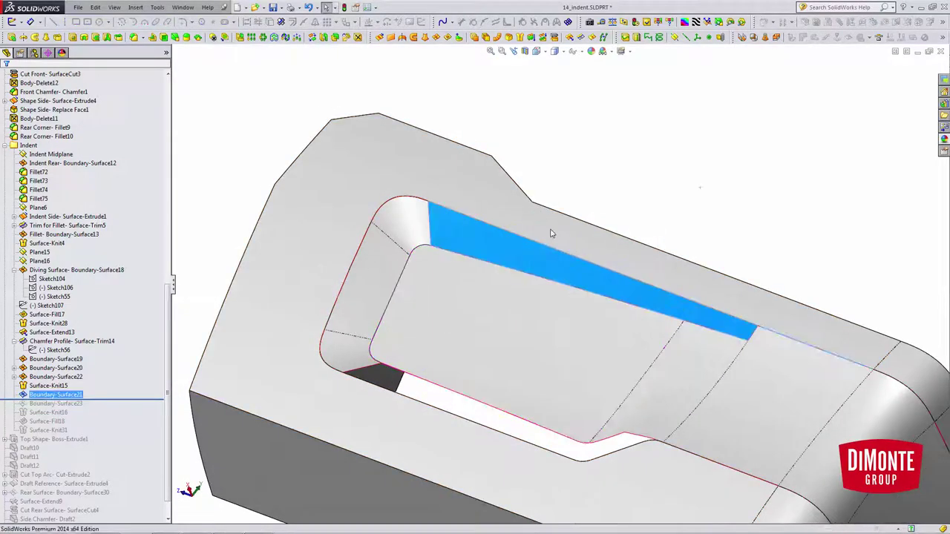
{"action": "left_click", "coordinate": [551, 233]}
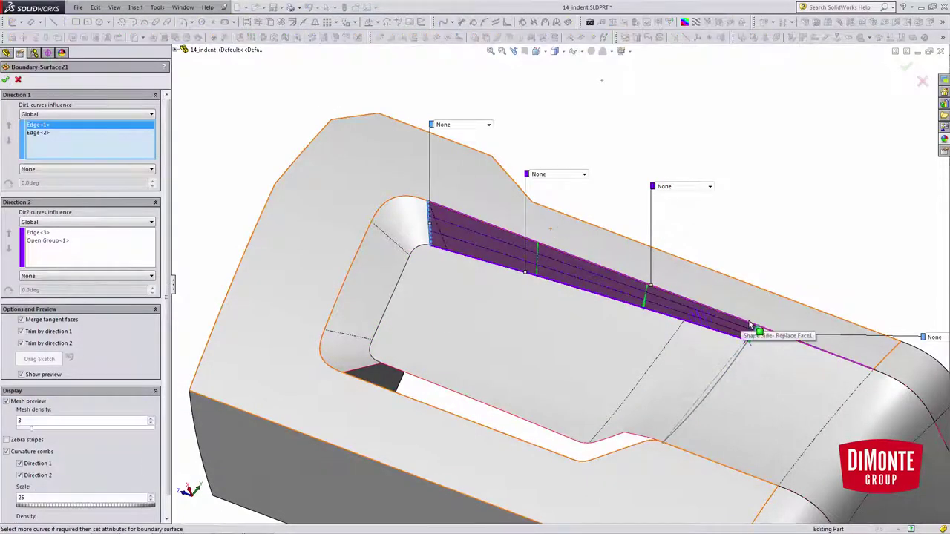
{"action": "scroll", "coordinate": [750, 325], "scroll_direction": "down", "scroll_amount": 1}
{"action": "scroll", "coordinate": [779, 344], "scroll_direction": "up", "scroll_amount": 2}
{"action": "scroll", "coordinate": [752, 319], "scroll_direction": "down", "scroll_amount": 1}
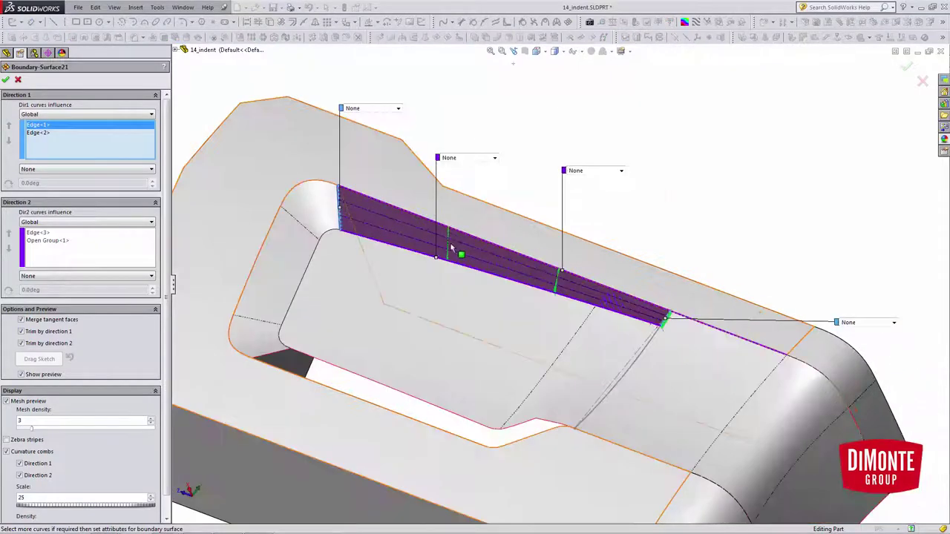
{"action": "middle_click_drag", "start_coordinate": [328, 210], "coordinate": [332, 200]}
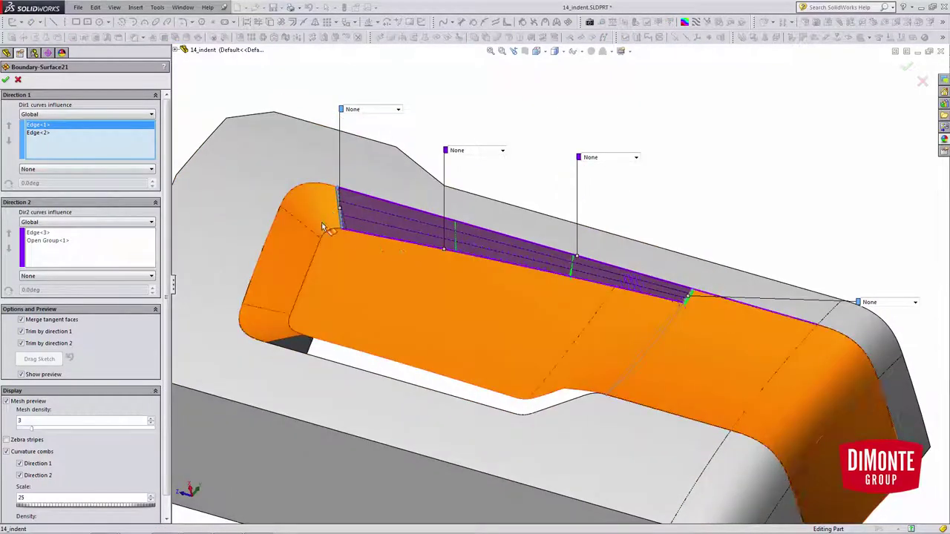
{"action": "scroll", "coordinate": [340, 197], "scroll_direction": "down", "scroll_amount": 1}
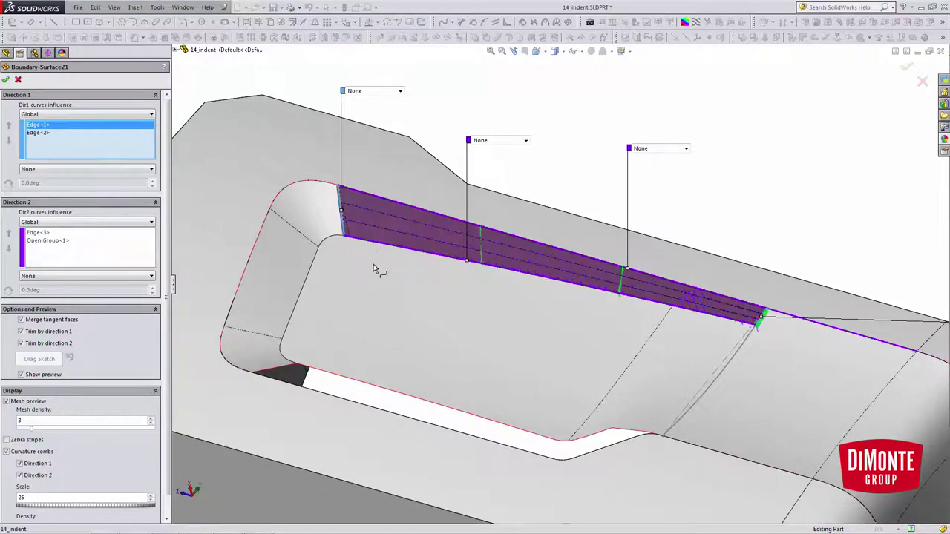
{"action": "mouse_move", "coordinate": [383, 245]}
{"action": "middle_mouse_down"}
{"action": "mouse_move", "coordinate": [389, 258]}
{"action": "mouse_move", "coordinate": [380, 248]}
{"action": "middle_mouse_up"}
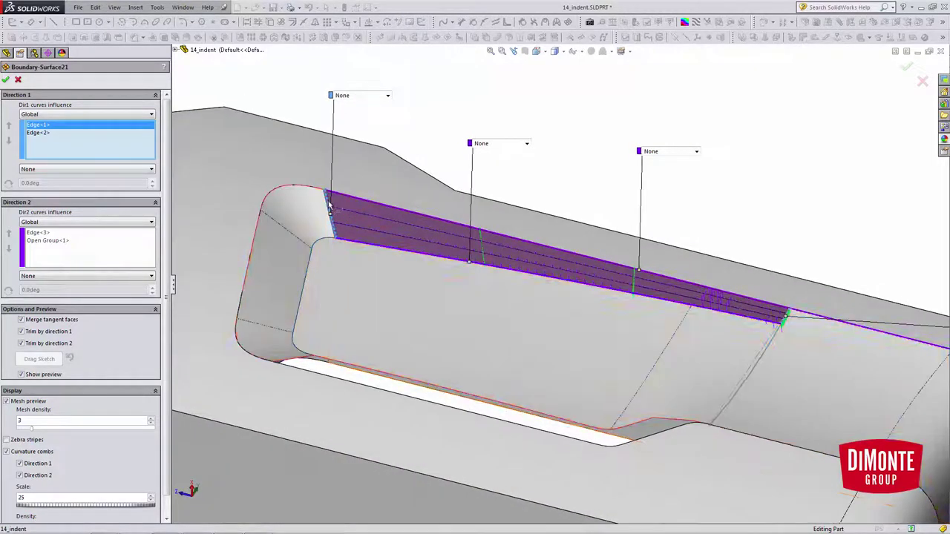
{"action": "middle_click_drag", "start_coordinate": [328, 209], "coordinate": [336, 236]}
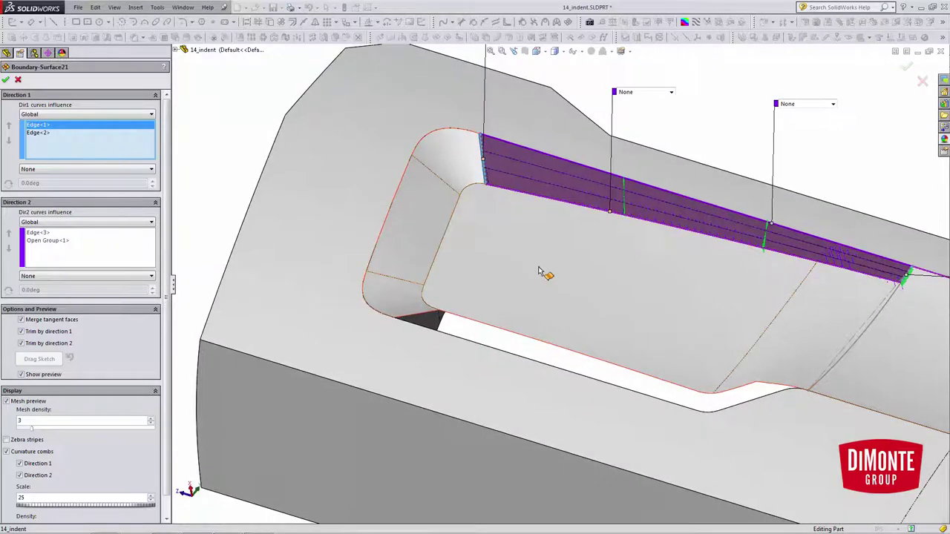
Inspect the narrow end of the Boundary-Surface21 preview with its mesh and curvature combs, and leave without keeping changes.
{"action": "middle_click_drag", "start_coordinate": [556, 223], "coordinate": [445, 293], "text": "ctrl"}
{"action": "scroll", "coordinate": [742, 348], "scroll_direction": "down", "scroll_amount": 5}
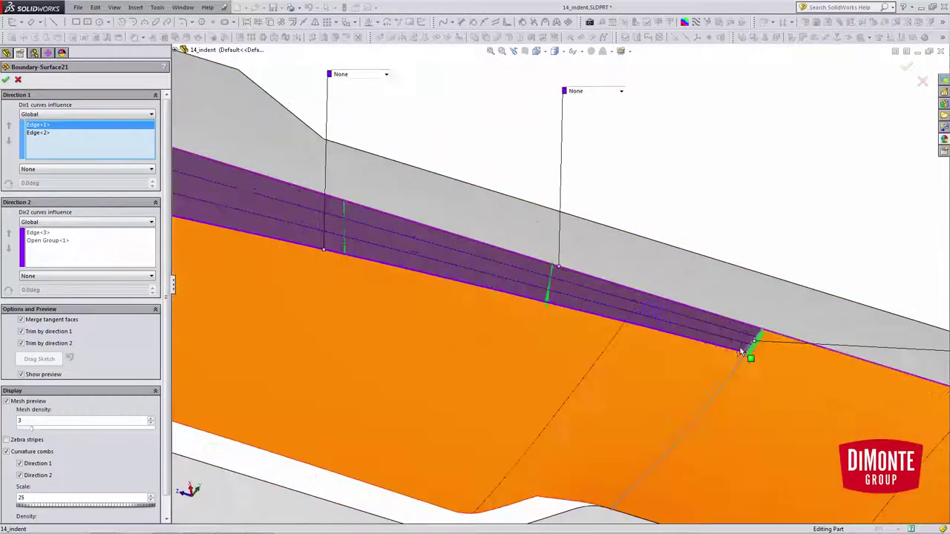
{"action": "middle_click_drag", "start_coordinate": [733, 357], "coordinate": [773, 296]}
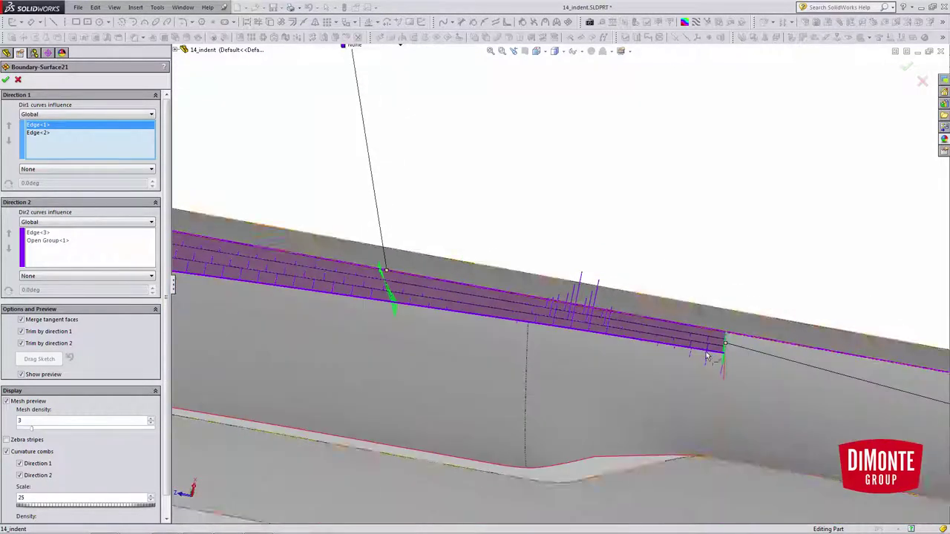
{"action": "scroll", "coordinate": [728, 344], "scroll_direction": "down", "scroll_amount": 1}
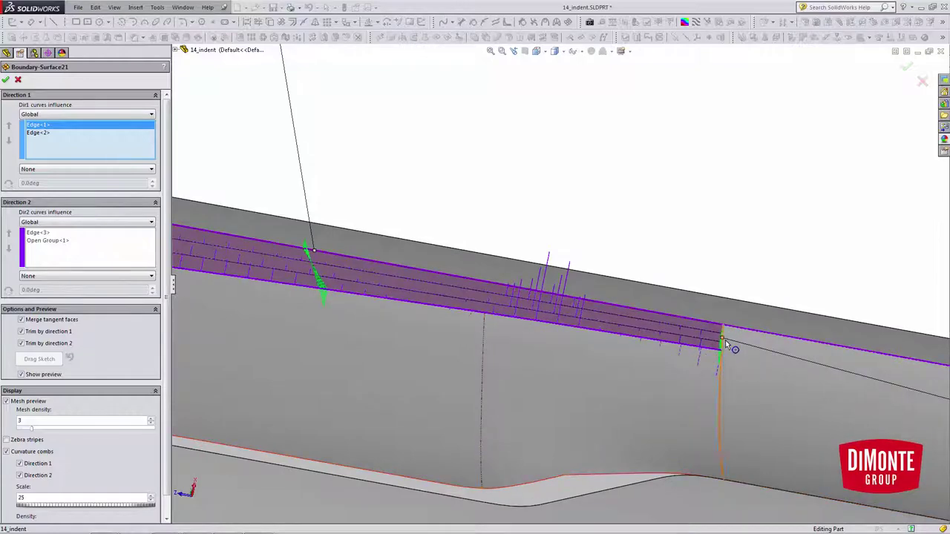
{"action": "middle_click_drag", "start_coordinate": [725, 339], "coordinate": [670, 437]}
{"action": "scroll", "coordinate": [495, 346], "scroll_direction": "up", "scroll_amount": 2}
{"action": "middle_click_drag", "start_coordinate": [487, 356], "coordinate": [559, 362], "text": "ctrl"}
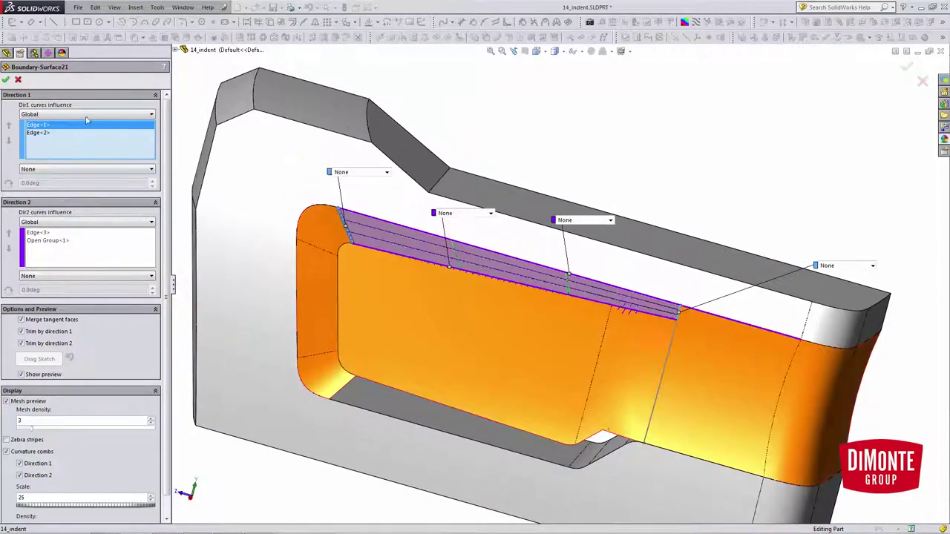
{"action": "left_click", "coordinate": [18, 79]}
Roll the history forward through Boundary-Surface23 and Surface-Knit16, and calculate a Deviation Analysis on the edge between the rounded corner and upper chamfer.
{"action": "middle_click_drag", "start_coordinate": [390, 270], "coordinate": [269, 361]}
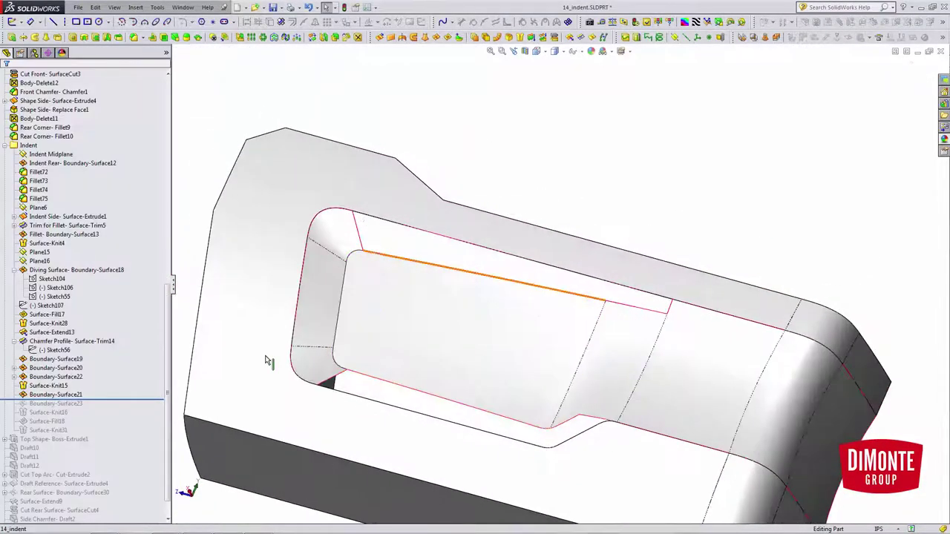
{"action": "left_click_drag", "start_coordinate": [99, 400], "coordinate": [101, 418]}
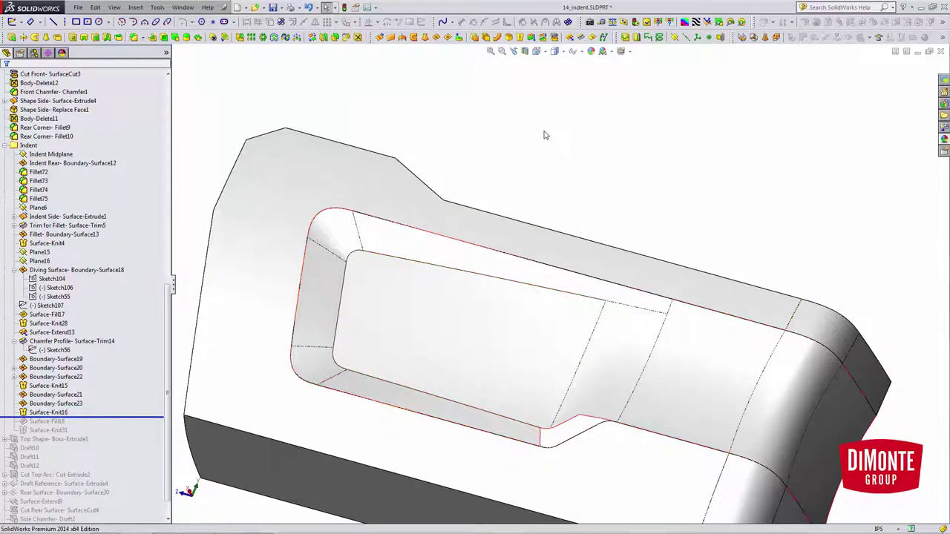
{"action": "left_click", "coordinate": [706, 22]}
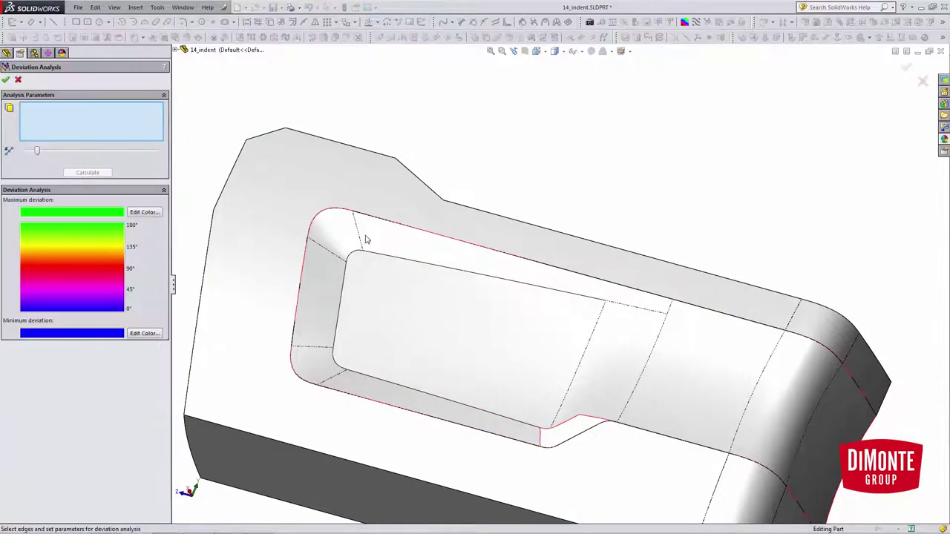
{"action": "left_click", "coordinate": [359, 239]}
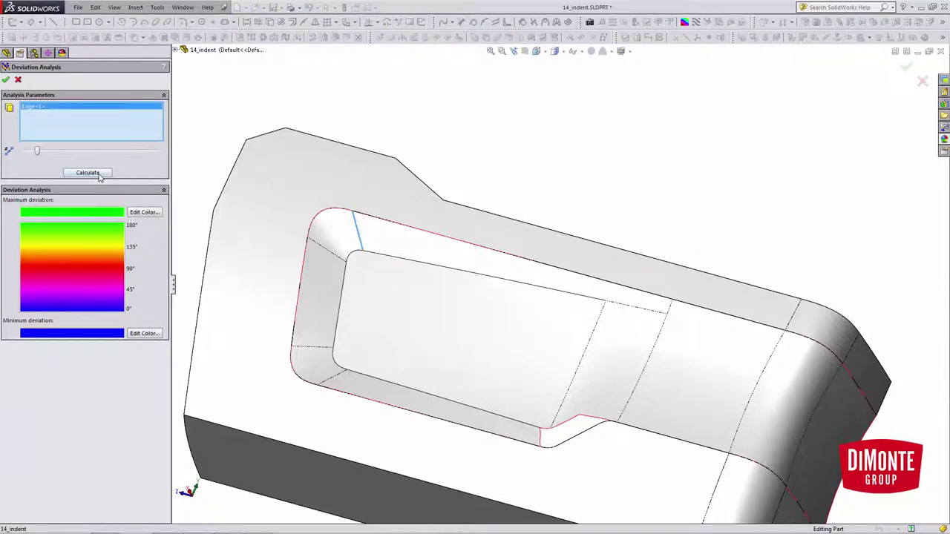
{"action": "left_click", "coordinate": [100, 177]}
Examine the deviation arrows along the corner edge up close and leave the Deviation Analysis.
{"action": "scroll", "coordinate": [381, 241], "scroll_direction": "down", "scroll_amount": 5}
{"action": "mouse_move", "coordinate": [380, 238]}
{"action": "middle_mouse_down"}
{"action": "mouse_move", "coordinate": [394, 165]}
{"action": "mouse_move", "coordinate": [423, 209]}
{"action": "mouse_move", "coordinate": [381, 231]}
{"action": "middle_mouse_up"}
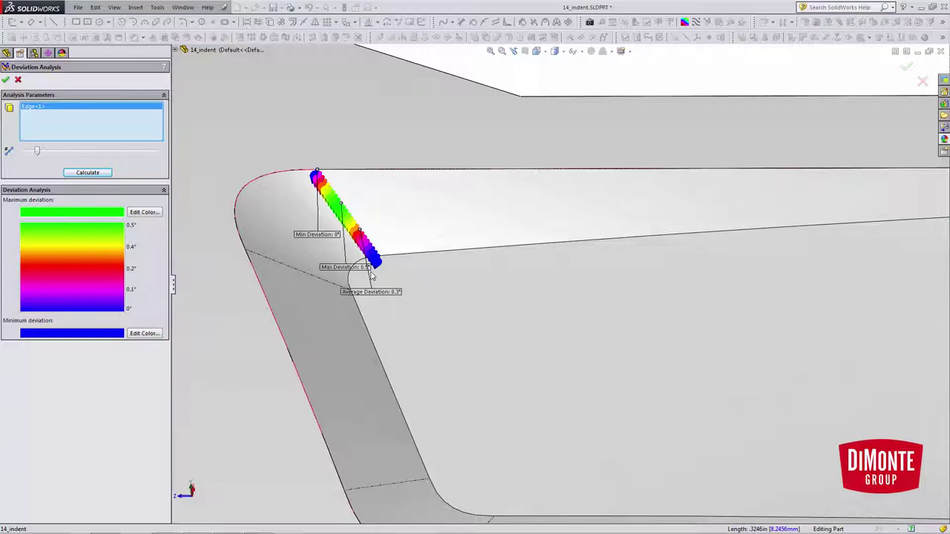
{"action": "scroll", "coordinate": [371, 276], "scroll_direction": "up", "scroll_amount": 1}
{"action": "scroll", "coordinate": [475, 248], "scroll_direction": "up", "scroll_amount": 1}
{"action": "middle_click_drag", "start_coordinate": [479, 246], "coordinate": [433, 294]}
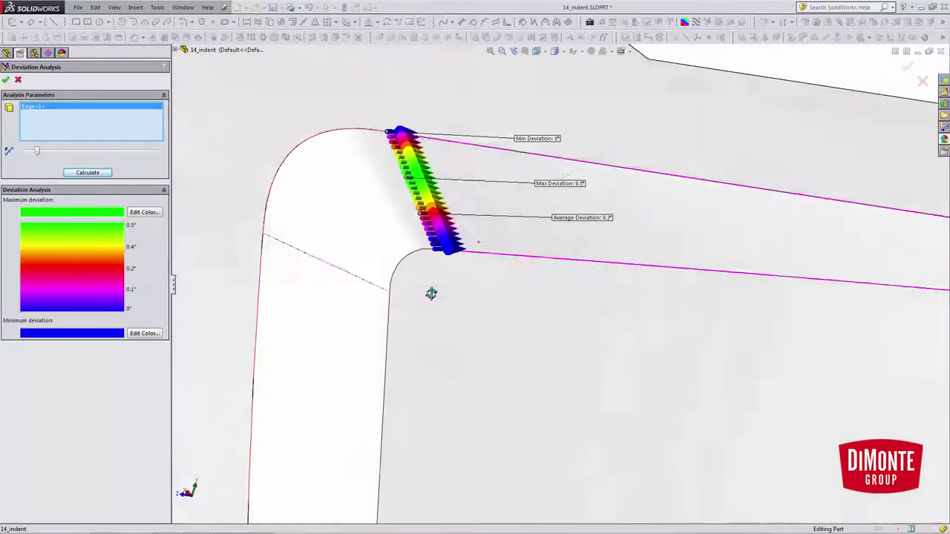
{"action": "scroll", "coordinate": [538, 361], "scroll_direction": "up", "scroll_amount": 5}
{"action": "left_click", "coordinate": [18, 80]}
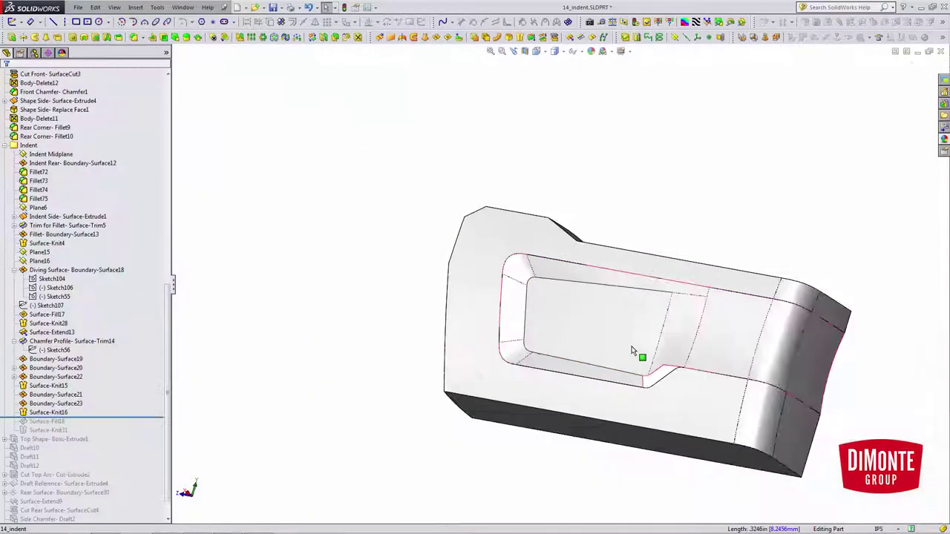
Display the part shaded without edges, inspect the indent's chamfer faces from several angles, and restore the shaded with edges display.
{"action": "middle_click_drag", "start_coordinate": [636, 352], "coordinate": [568, 85]}
{"action": "left_click", "coordinate": [563, 53]}
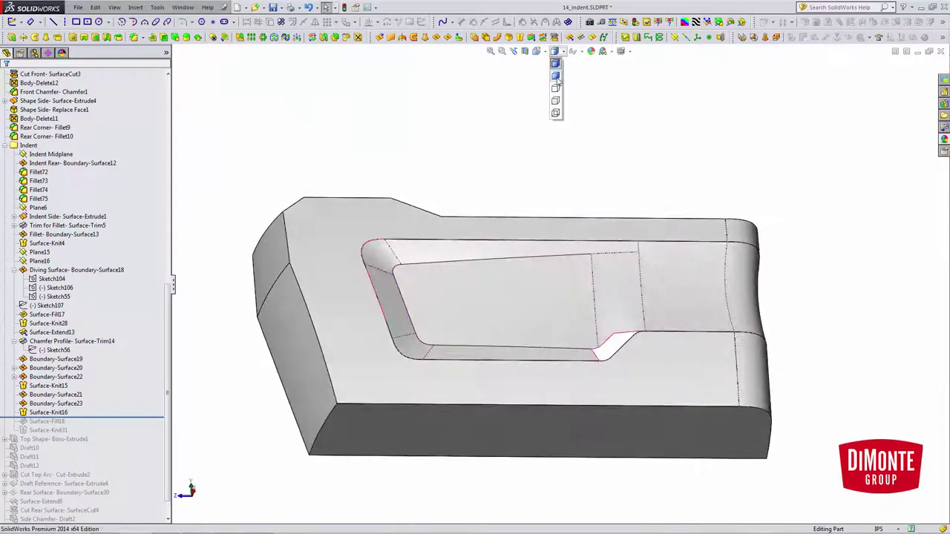
{"action": "left_click", "coordinate": [559, 76]}
{"action": "scroll", "coordinate": [567, 288], "scroll_direction": "down", "scroll_amount": 2}
{"action": "middle_click", "coordinate": [567, 289]}
{"action": "mouse_move", "coordinate": [567, 289]}
{"action": "middle_mouse_down"}
{"action": "mouse_move", "coordinate": [561, 329]}
{"action": "mouse_move", "coordinate": [548, 309]}
{"action": "mouse_move", "coordinate": [569, 297]}
{"action": "mouse_move", "coordinate": [572, 343]}
{"action": "mouse_move", "coordinate": [572, 282]}
{"action": "mouse_move", "coordinate": [670, 256]}
{"action": "mouse_move", "coordinate": [628, 316]}
{"action": "middle_mouse_up"}
{"action": "scroll", "coordinate": [627, 317], "scroll_direction": "down", "scroll_amount": 5}
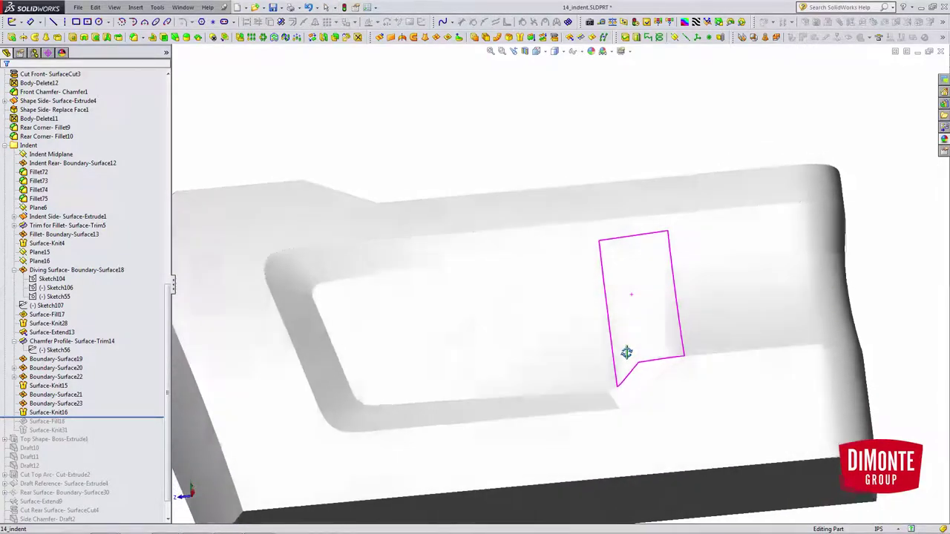
{"action": "middle_click_drag", "start_coordinate": [628, 351], "coordinate": [568, 187]}
{"action": "left_click", "coordinate": [563, 53]}
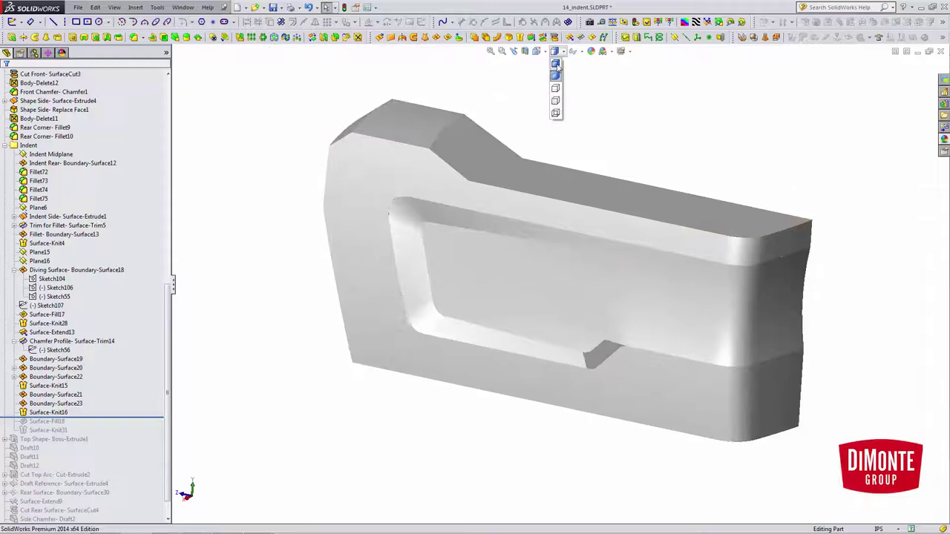
{"action": "left_click", "coordinate": [558, 65]}
Examine the remaining open gap at the lower step of the indent where the chamfer is still missing.
{"action": "scroll", "coordinate": [622, 280], "scroll_direction": "up", "scroll_amount": 1}
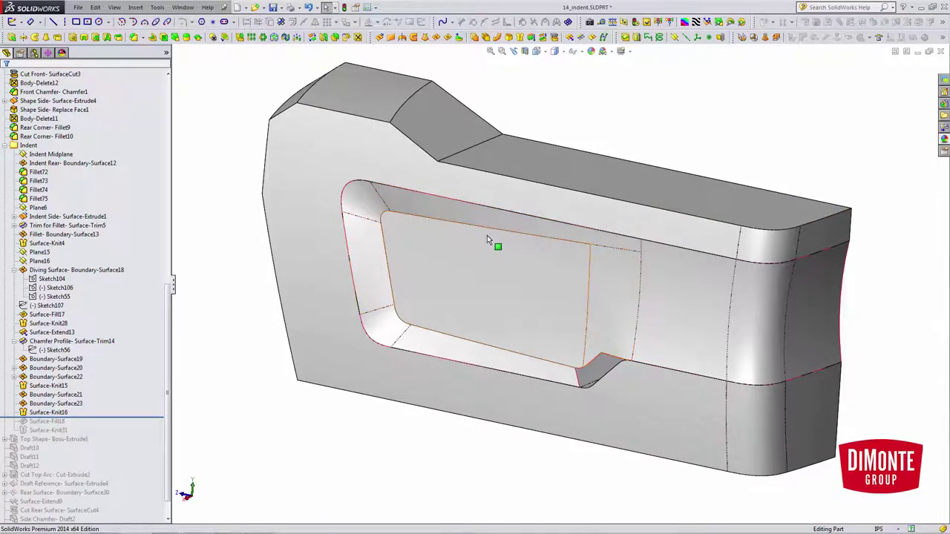
{"action": "middle_click_drag", "start_coordinate": [582, 297], "coordinate": [655, 257]}
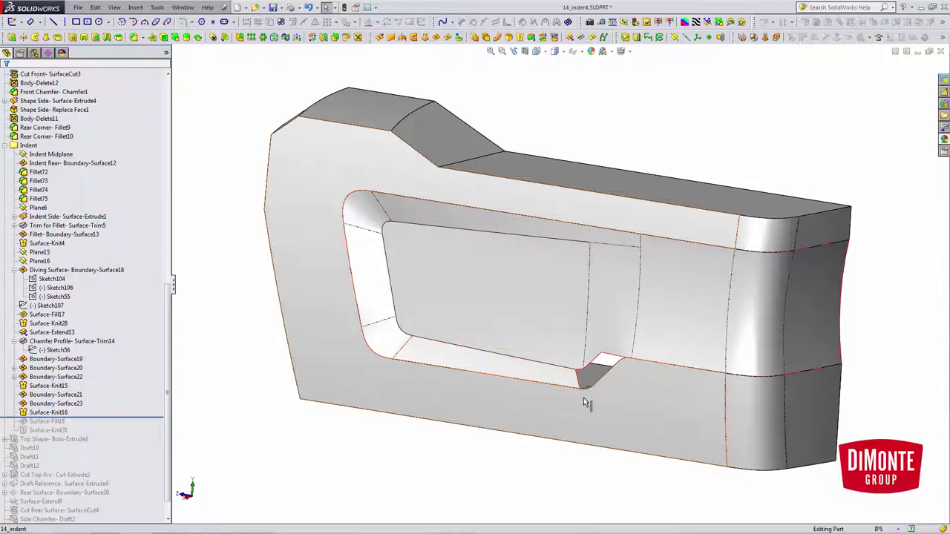
{"action": "middle_click_drag", "start_coordinate": [587, 398], "coordinate": [590, 398]}
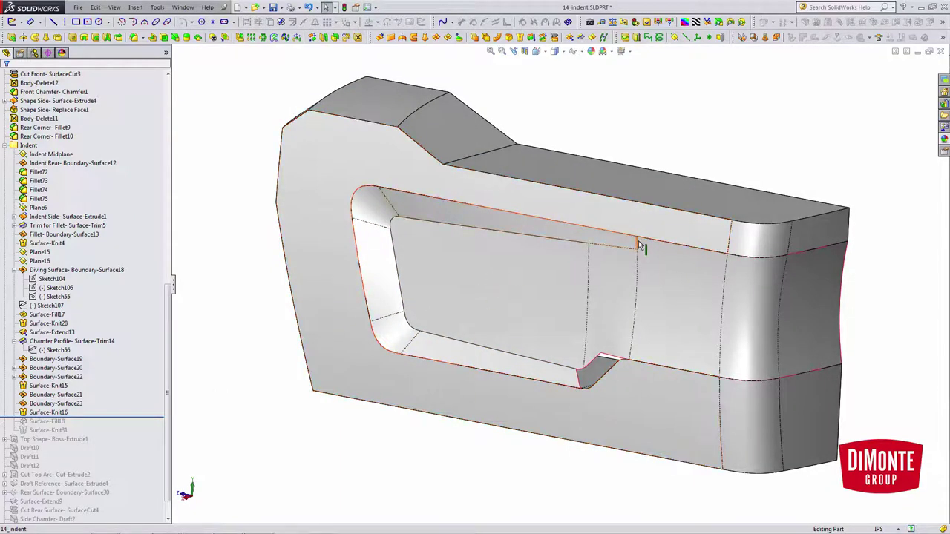
{"action": "scroll", "coordinate": [147, 382], "scroll_direction": "down", "scroll_amount": 1}
{"action": "middle_click_drag", "start_coordinate": [472, 420], "coordinate": [678, 356]}
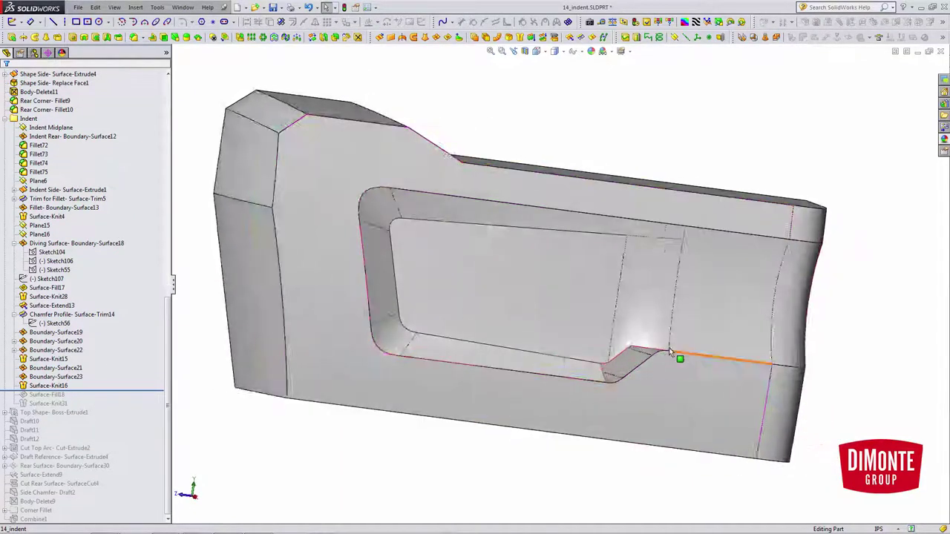
{"action": "scroll", "coordinate": [640, 398], "scroll_direction": "down", "scroll_amount": 5}
{"action": "middle_click_drag", "start_coordinate": [624, 405], "coordinate": [521, 432]}
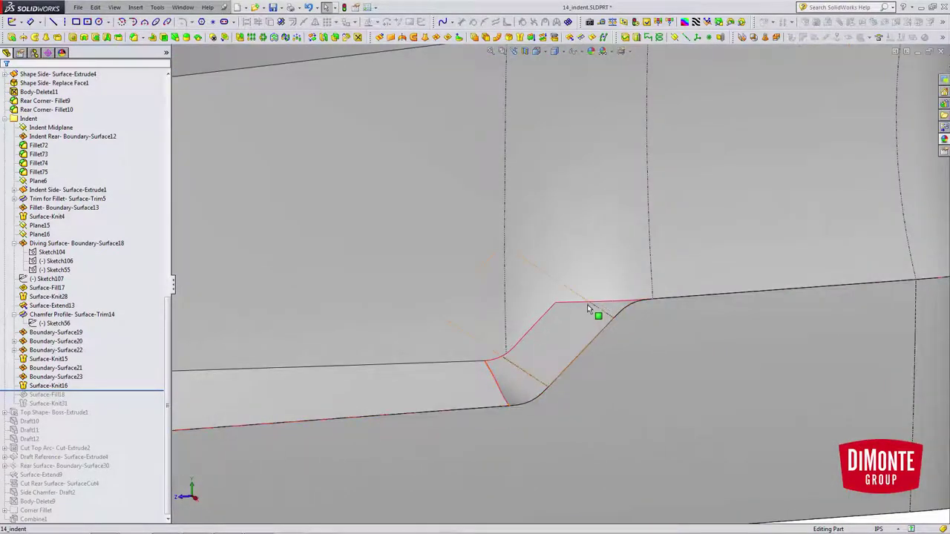
{"action": "scroll", "coordinate": [641, 323], "scroll_direction": "down", "scroll_amount": 3}
{"action": "middle_click_drag", "start_coordinate": [642, 323], "coordinate": [627, 276], "text": "ctrl"}
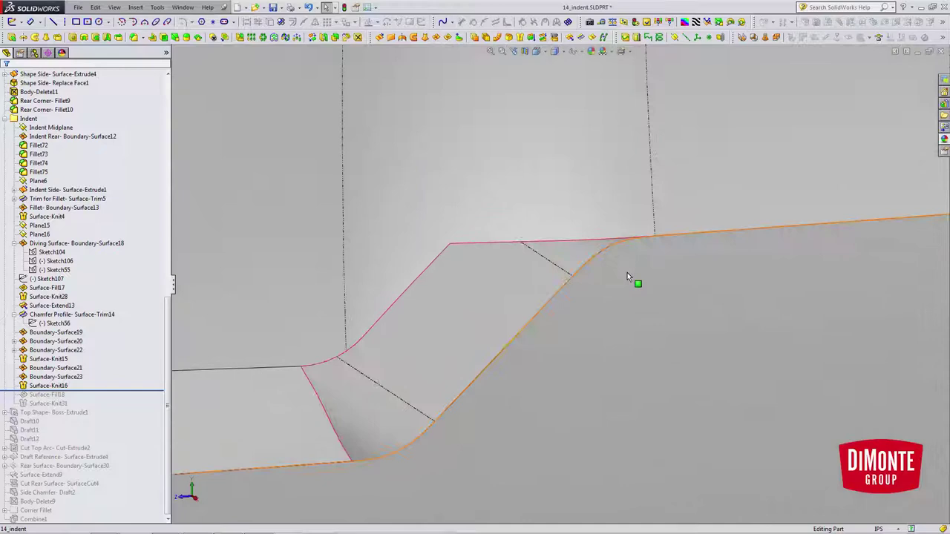
Select the outer arc edge and the trimmed profile edge at the lower step, and inspect where they meet.
{"action": "left_click", "coordinate": [619, 248]}
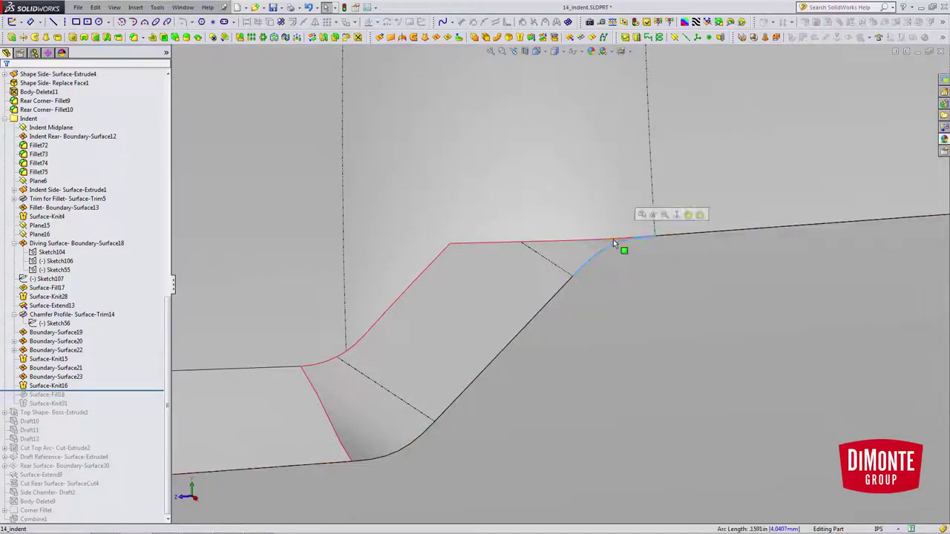
{"action": "left_click", "coordinate": [615, 241], "text": "ctrl"}
{"action": "scroll", "coordinate": [665, 244], "scroll_direction": "down", "scroll_amount": 3}
{"action": "scroll", "coordinate": [598, 326], "scroll_direction": "up", "scroll_amount": 4}
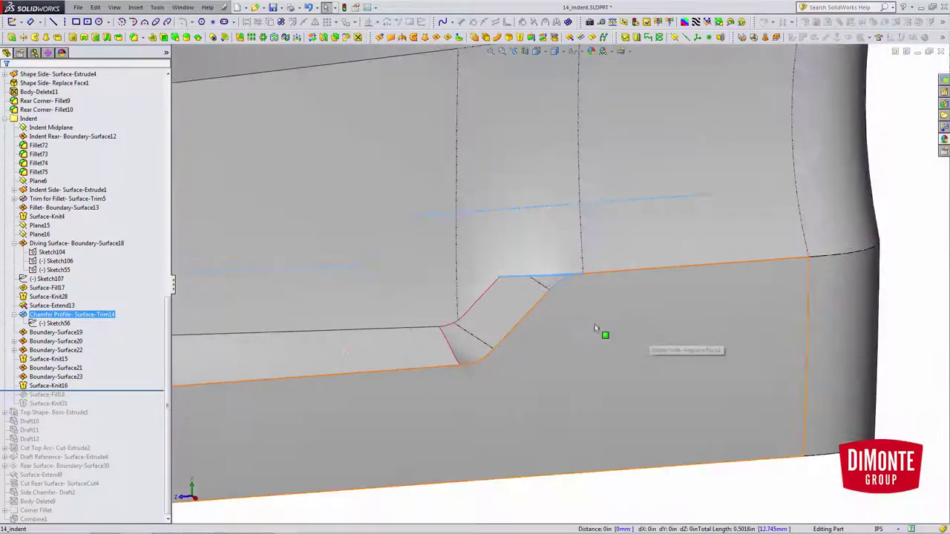
Roll the history forward to include Surface-Fill18 and review its patch boundary edges and contact settings without keeping changes.
{"action": "left_click_drag", "start_coordinate": [110, 392], "coordinate": [110, 400]}
{"action": "left_click", "coordinate": [46, 394]}
{"action": "left_click", "coordinate": [43, 371]}
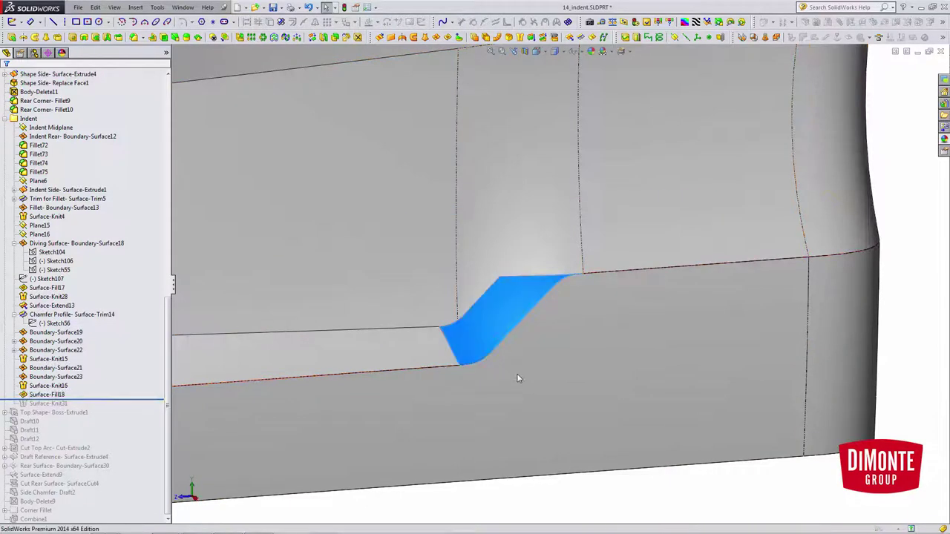
{"action": "scroll", "coordinate": [525, 326], "scroll_direction": "down", "scroll_amount": 3}
{"action": "scroll", "coordinate": [523, 296], "scroll_direction": "down", "scroll_amount": 2}
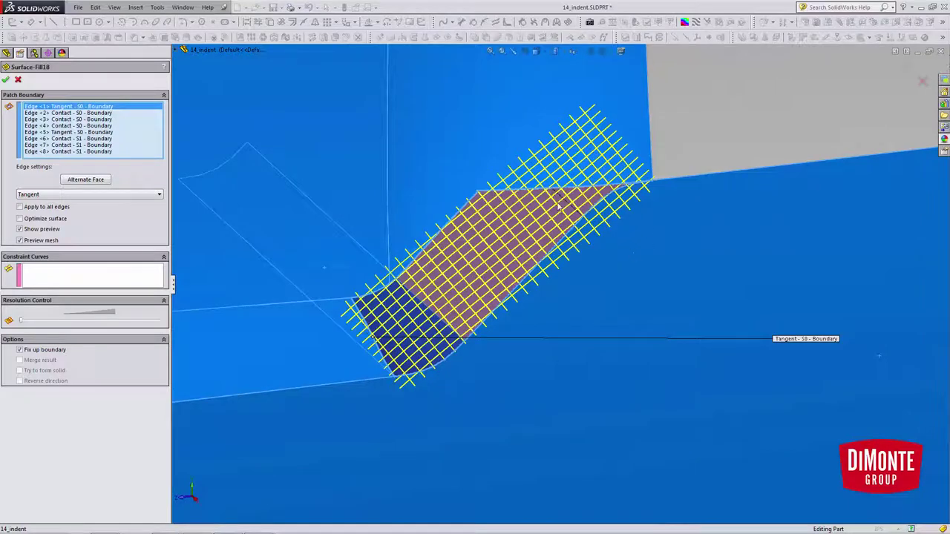
{"action": "scroll", "coordinate": [574, 304], "scroll_direction": "up", "scroll_amount": 2}
{"action": "scroll", "coordinate": [561, 337], "scroll_direction": "up", "scroll_amount": 1}
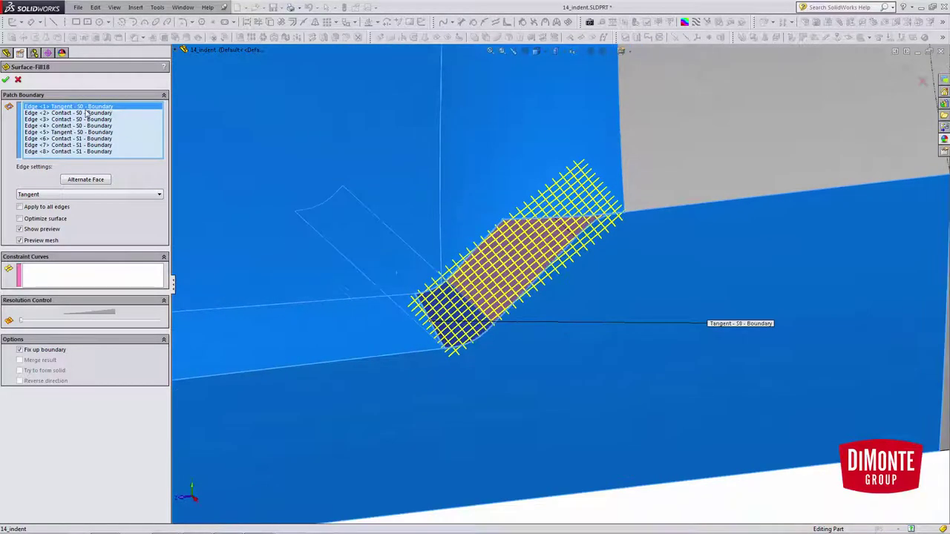
{"action": "left_click", "coordinate": [18, 80]}
Roll the history forward to include Surface-Knit31, and check the filled lower step with zebra stripes before restoring the normal display.
{"action": "scroll", "coordinate": [627, 282], "scroll_direction": "up", "scroll_amount": 2}
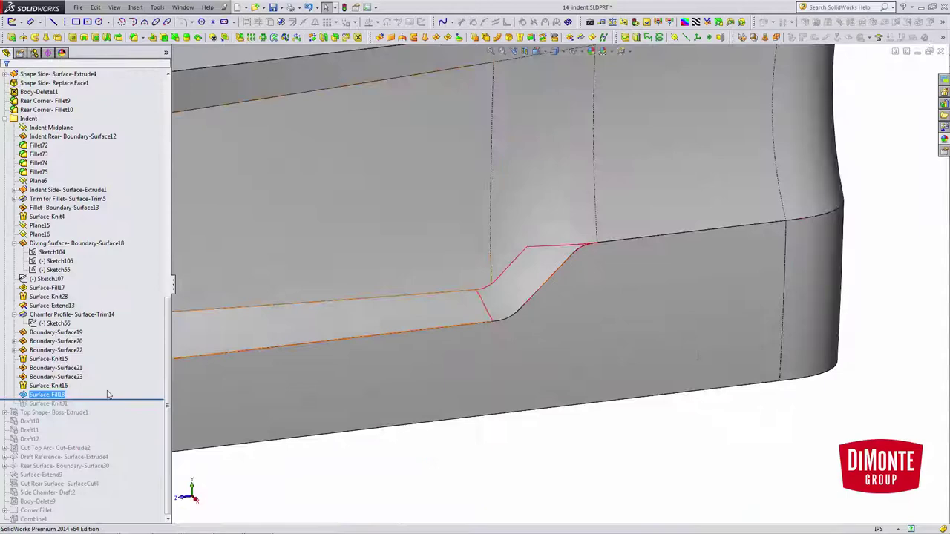
{"action": "left_click_drag", "start_coordinate": [86, 400], "coordinate": [85, 409]}
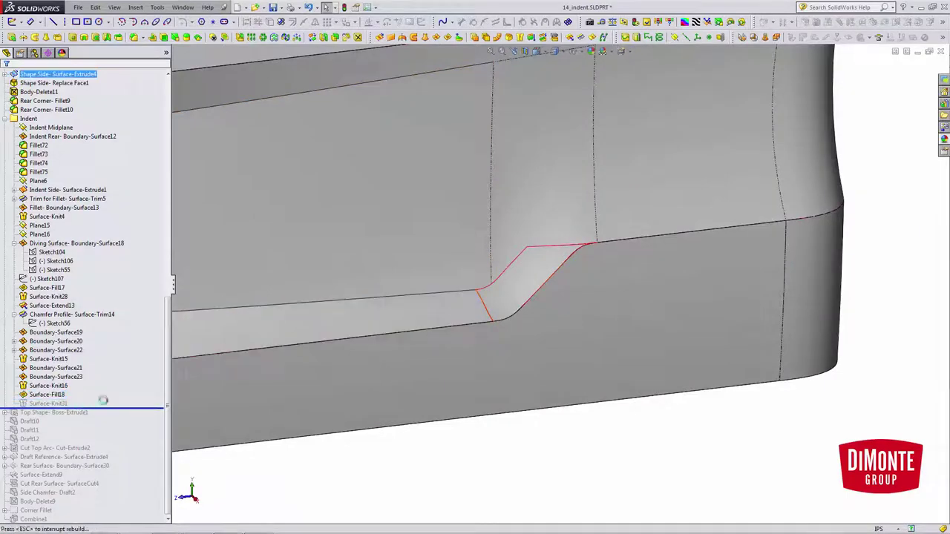
{"action": "scroll", "coordinate": [632, 184], "scroll_direction": "down", "scroll_amount": 2}
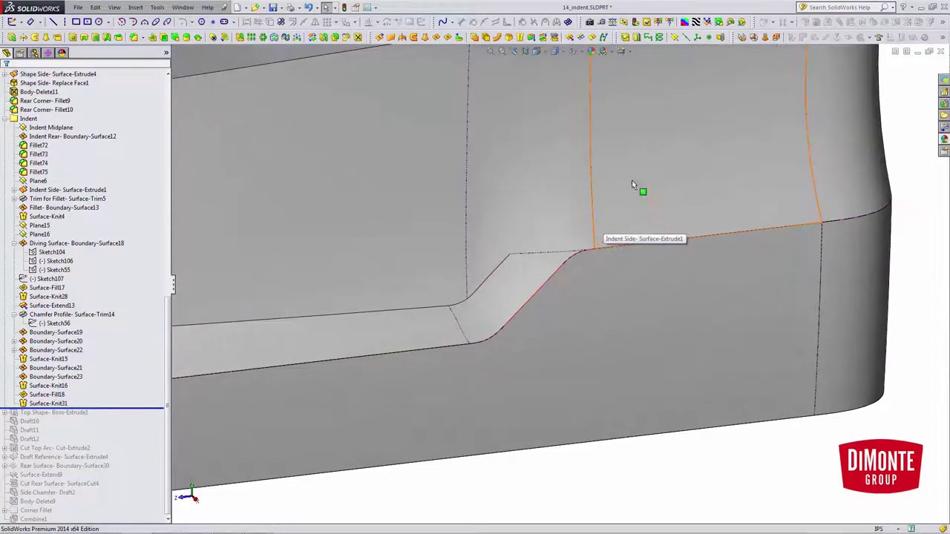
{"action": "left_click", "coordinate": [698, 25]}
{"action": "right_click", "coordinate": [553, 348]}
{"action": "middle_click_drag", "start_coordinate": [550, 347], "coordinate": [511, 269]}
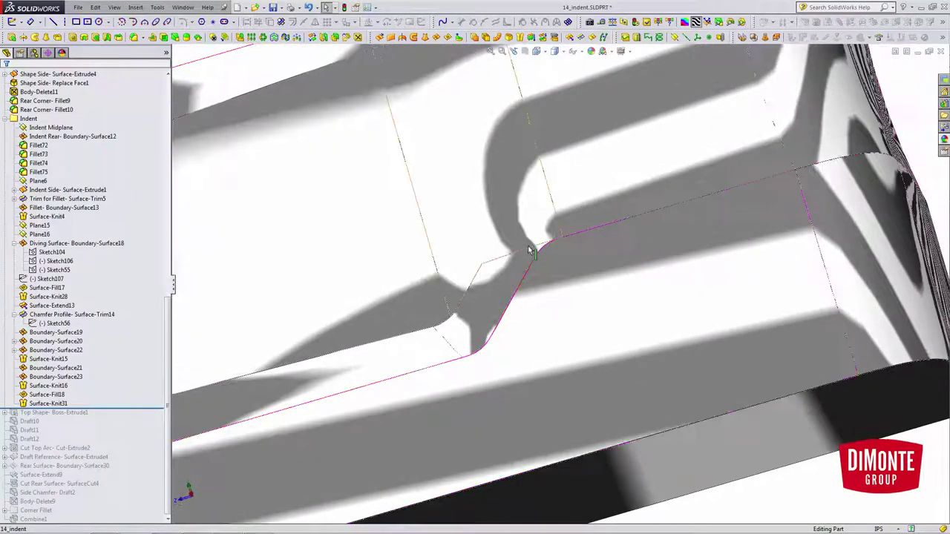
{"action": "scroll", "coordinate": [534, 250], "scroll_direction": "down", "scroll_amount": 3}
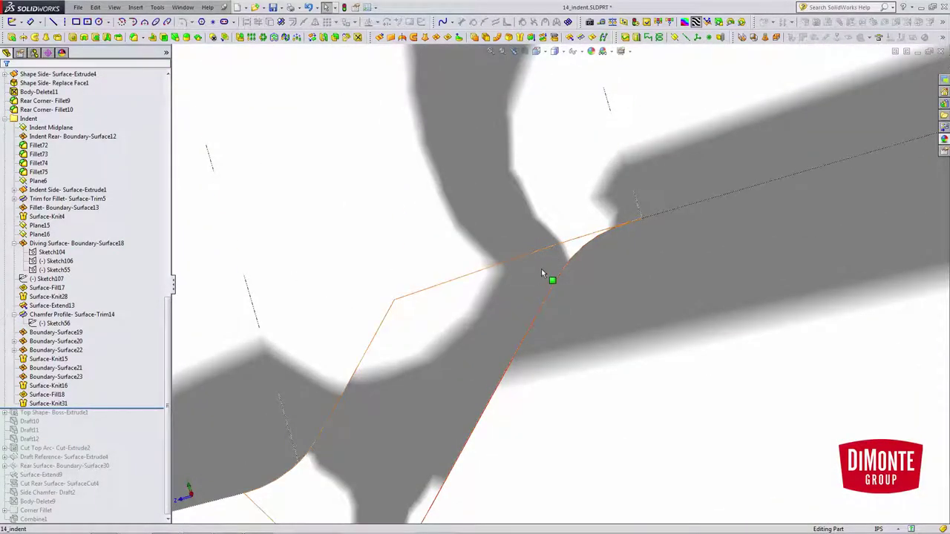
{"action": "mouse_move", "coordinate": [449, 409]}
{"action": "middle_mouse_down"}
{"action": "mouse_move", "coordinate": [515, 331]}
{"action": "mouse_move", "coordinate": [510, 447]}
{"action": "mouse_move", "coordinate": [499, 413]}
{"action": "mouse_move", "coordinate": [459, 396]}
{"action": "mouse_move", "coordinate": [483, 330]}
{"action": "mouse_move", "coordinate": [508, 343]}
{"action": "mouse_move", "coordinate": [568, 322]}
{"action": "mouse_move", "coordinate": [601, 396]}
{"action": "mouse_move", "coordinate": [559, 292]}
{"action": "mouse_move", "coordinate": [589, 314]}
{"action": "mouse_move", "coordinate": [694, 60]}
{"action": "middle_mouse_up"}
{"action": "left_click", "coordinate": [695, 21]}
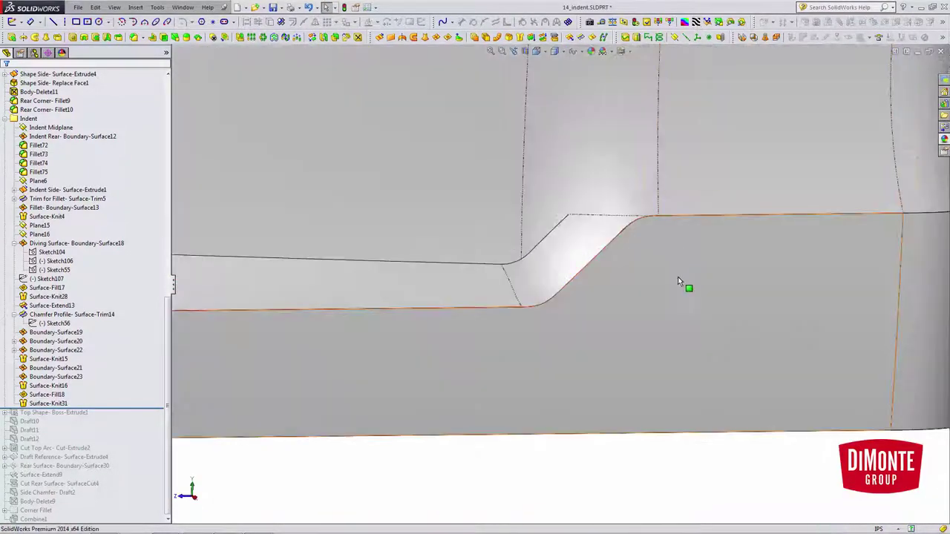
{"action": "scroll", "coordinate": [677, 277], "scroll_direction": "up", "scroll_amount": 5}
{"action": "mouse_move", "coordinate": [615, 382]}
{"action": "middle_mouse_down"}
{"action": "mouse_move", "coordinate": [601, 354]}
{"action": "mouse_move", "coordinate": [628, 386]}
{"action": "middle_mouse_up"}
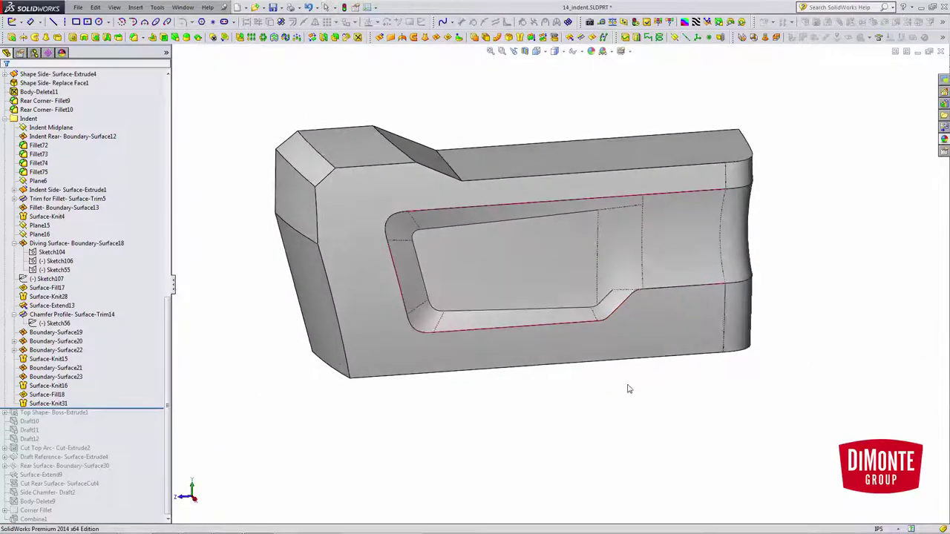